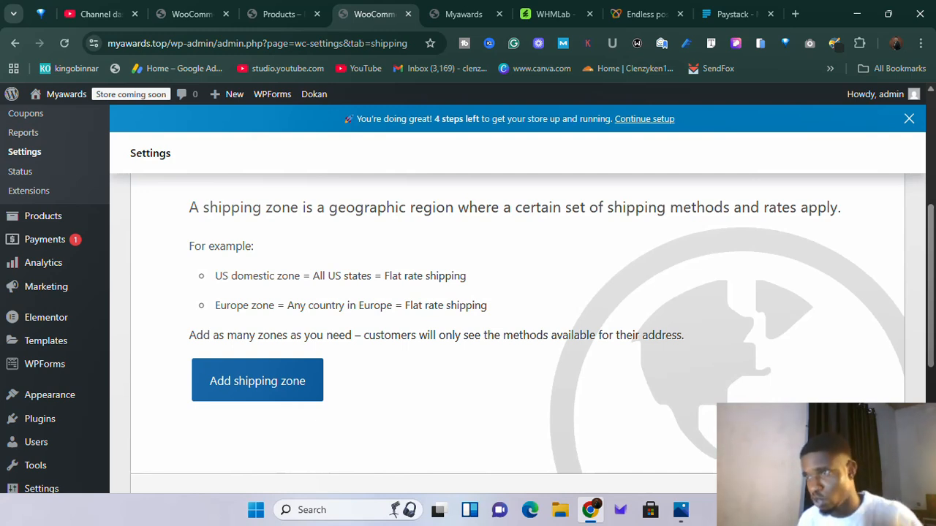
pyautogui.scroll(4, 622, 274)
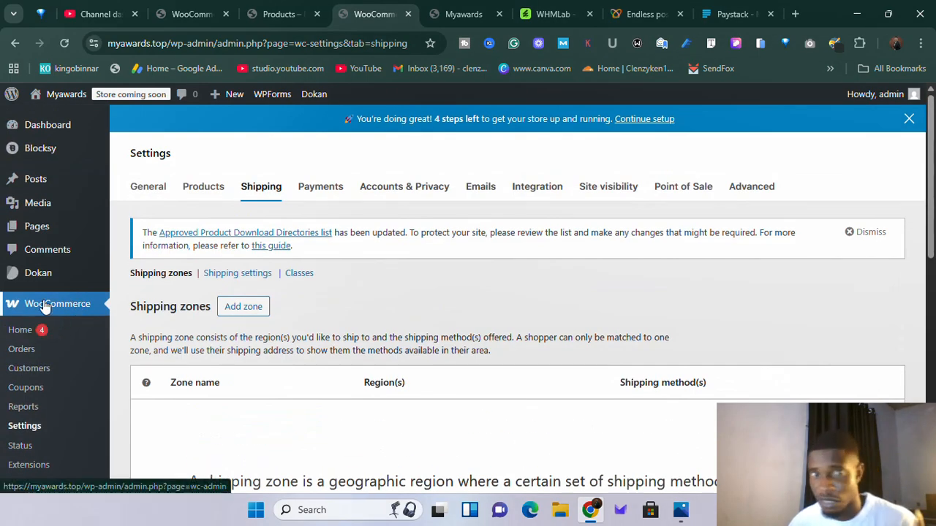
pyautogui.scroll(-2, 44, 306)
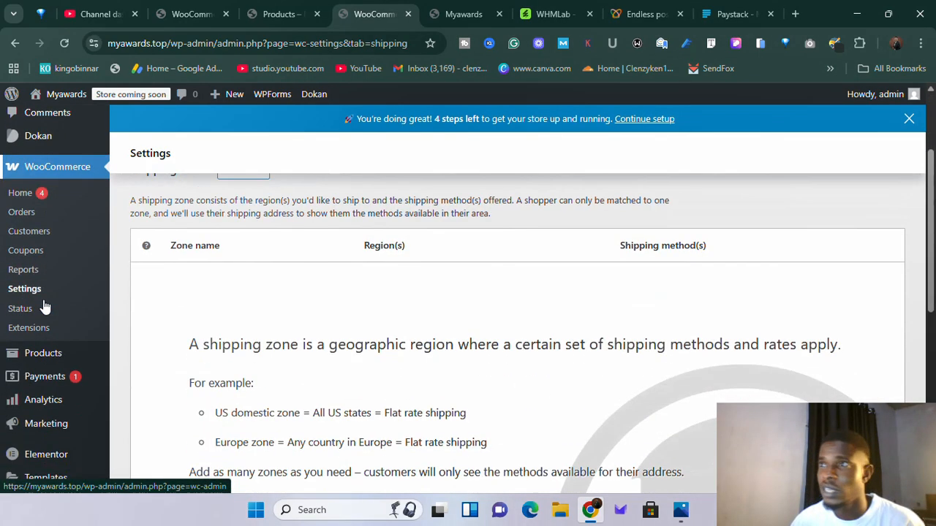
pyautogui.scroll(2, 276, 297)
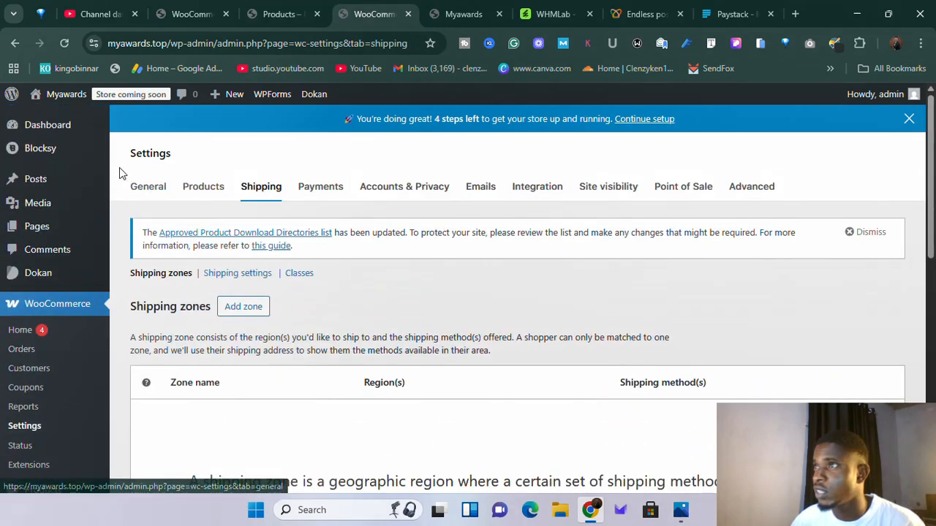
pyautogui.moveTo(119, 171); pyautogui.dragTo(817, 202)
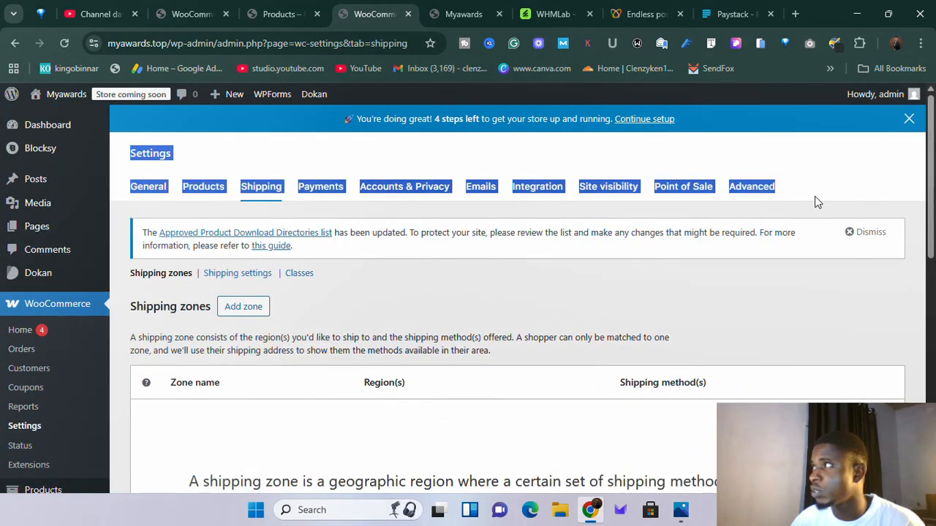
pyautogui.click(351, 321)
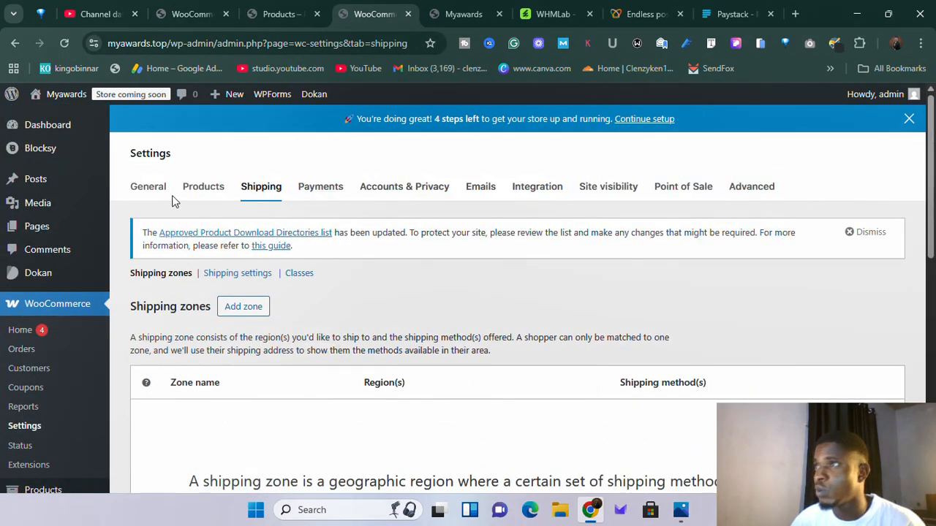
pyautogui.click(256, 203)
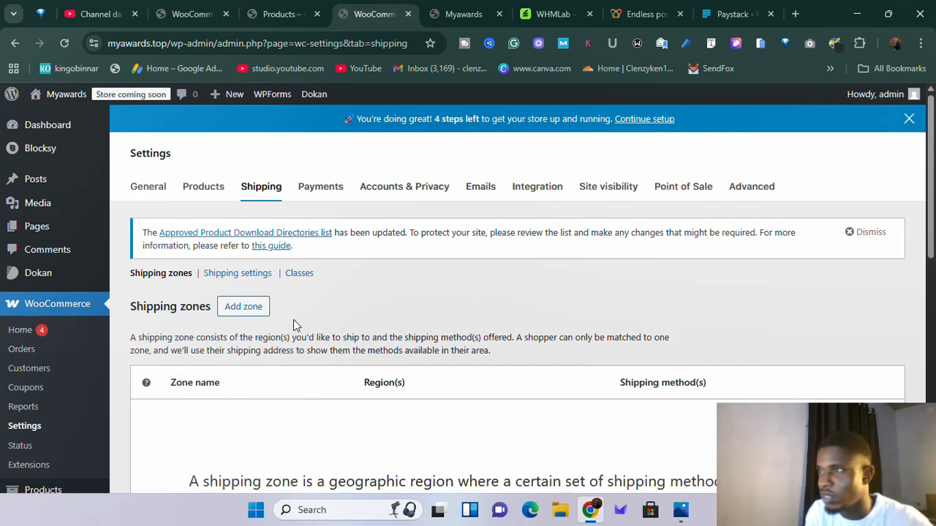
# Read the explanation of shipping zones on the Shipping settings page
pyautogui.scroll(3, 325, 323)
pyautogui.hscroll(-1, 325, 322)
pyautogui.hscroll(-3, 326, 322)
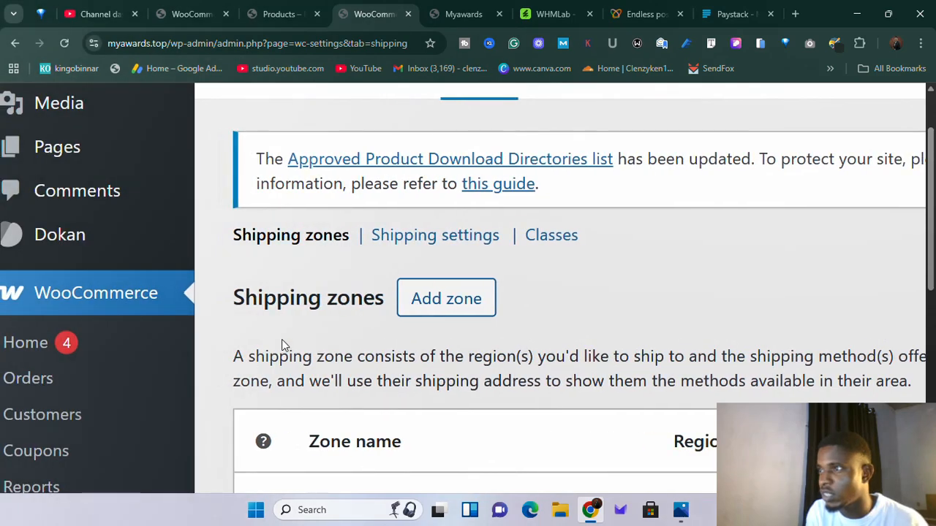
pyautogui.hscroll(2, 350, 370)
pyautogui.hscroll(3, 351, 371)
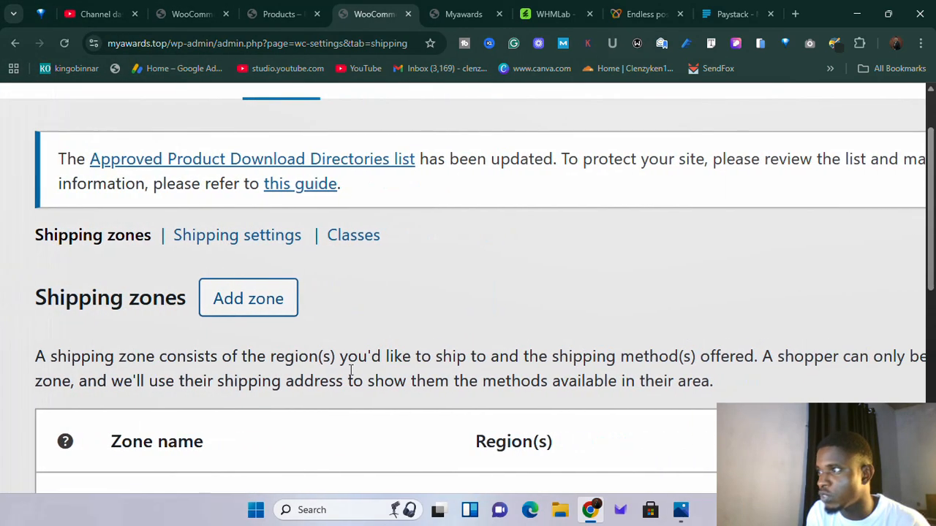
pyautogui.hscroll(2, 351, 370)
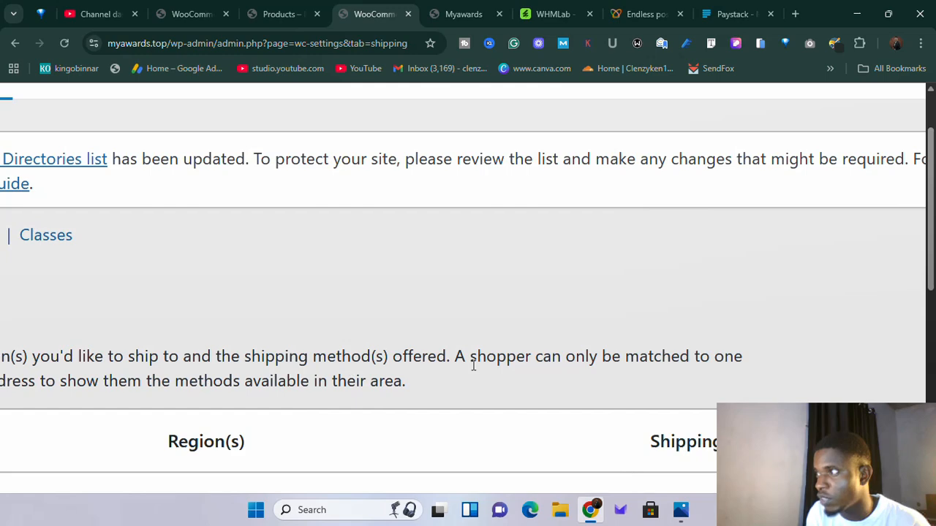
pyautogui.hscroll(-5, 516, 368)
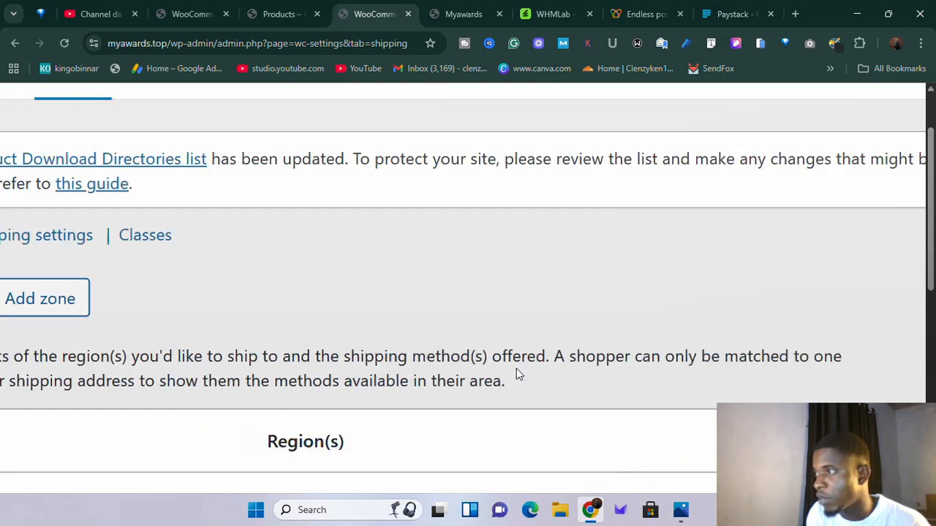
pyautogui.hscroll(2, 516, 368)
pyautogui.hscroll(1, 516, 371)
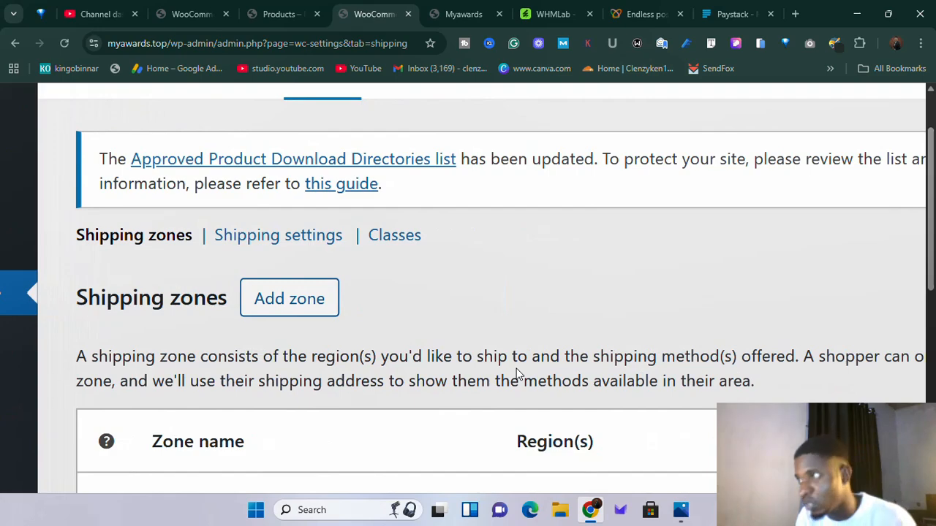
pyautogui.hscroll(3, 516, 369)
pyautogui.hotkey('ctrl', '-')
pyautogui.hotkey('ctrl', '-')
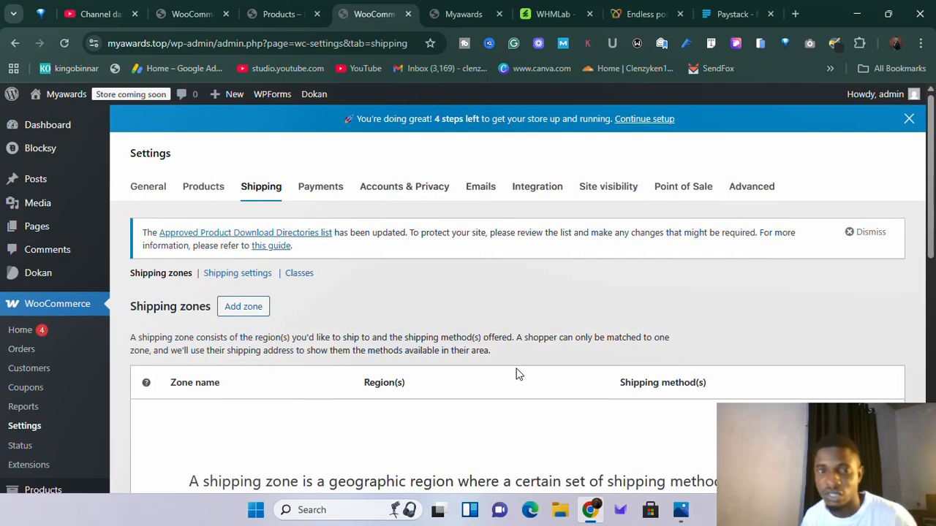
# Start adding a new shipping zone and name it "Pickup location"
pyautogui.click(241, 307)
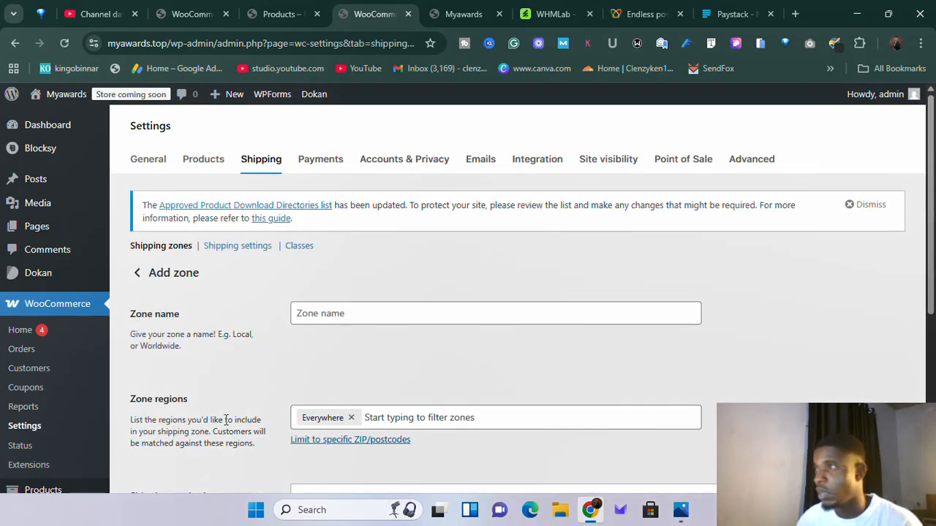
pyautogui.click(315, 319)
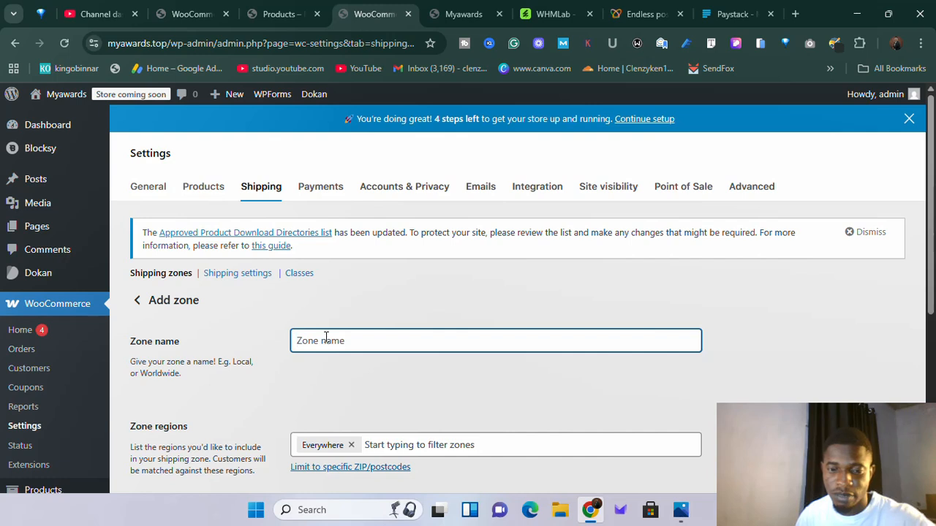
pyautogui.write('P')
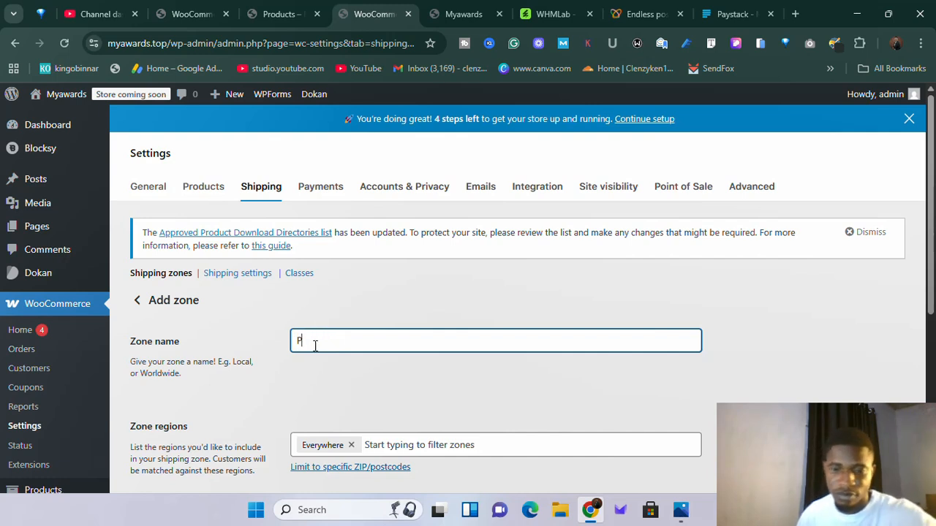
pyautogui.write('icku')
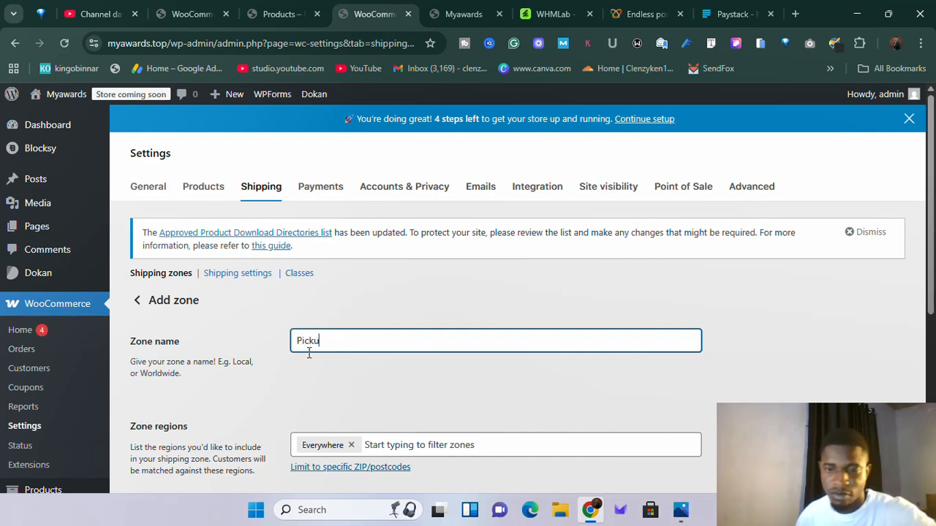
pyautogui.write('p lo')
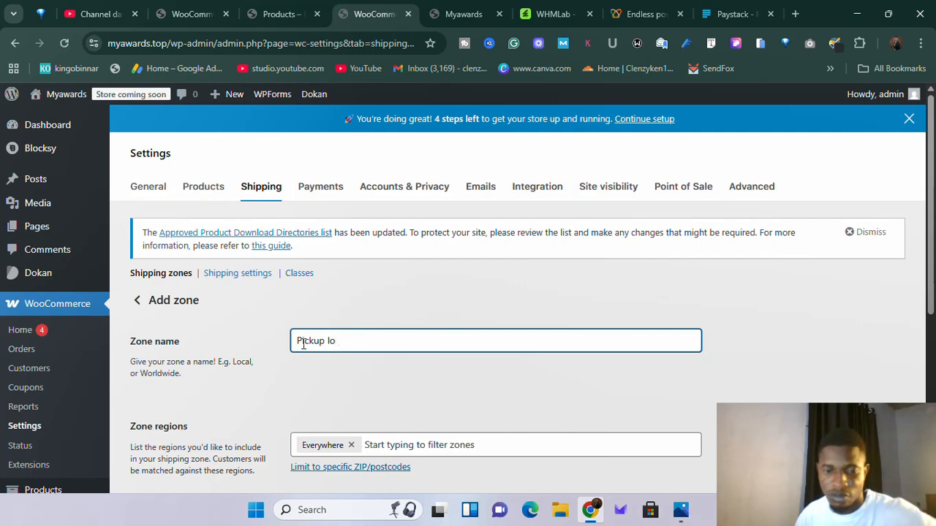
pyautogui.write('cation')
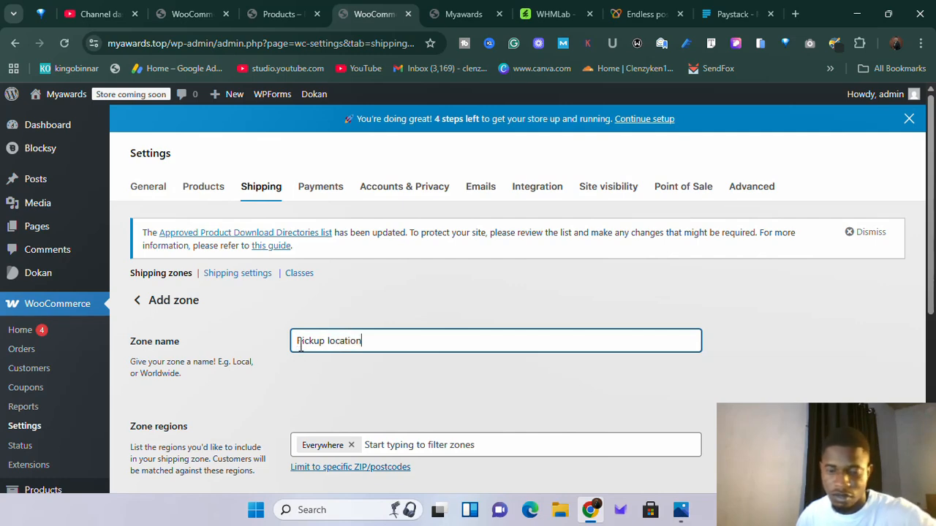
# Review the selectable zone regions for the new shipping zone without changing the selection
pyautogui.scroll(-4, 278, 322)
pyautogui.scroll(2, 219, 293)
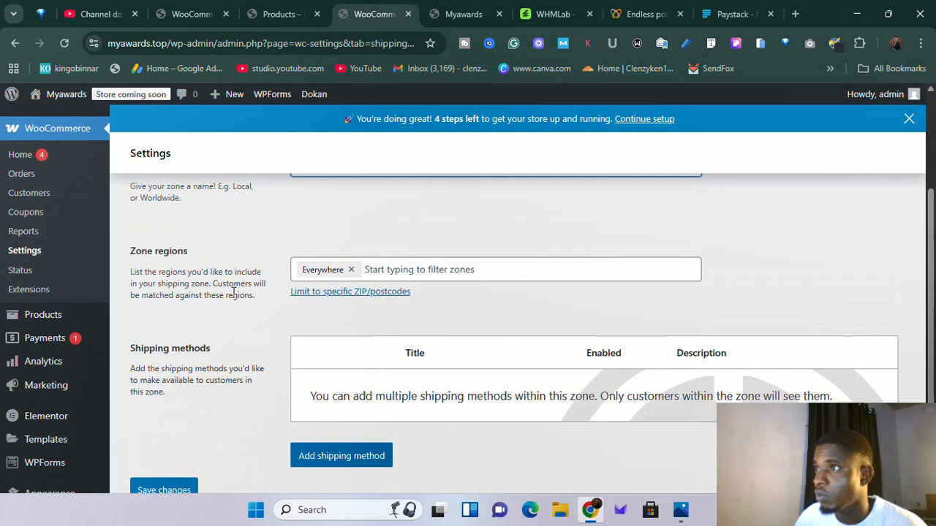
pyautogui.click(443, 269)
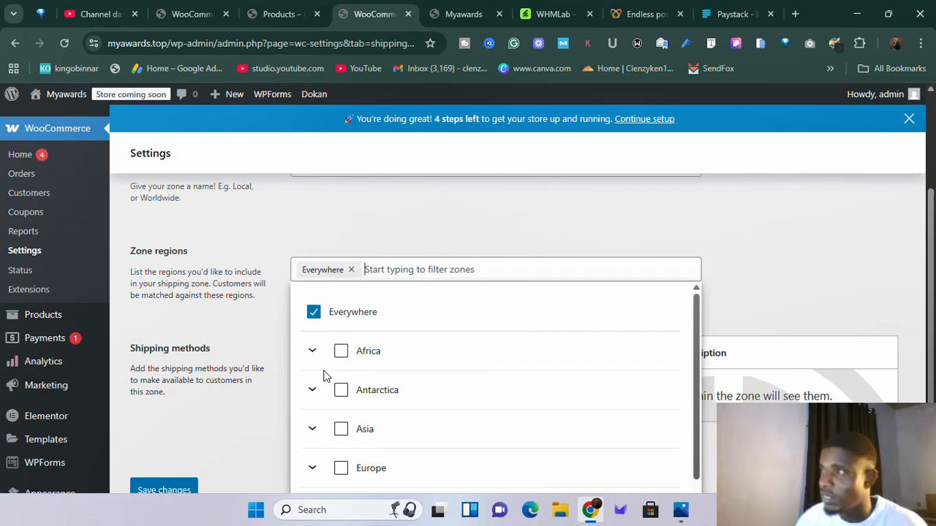
pyautogui.click(252, 306)
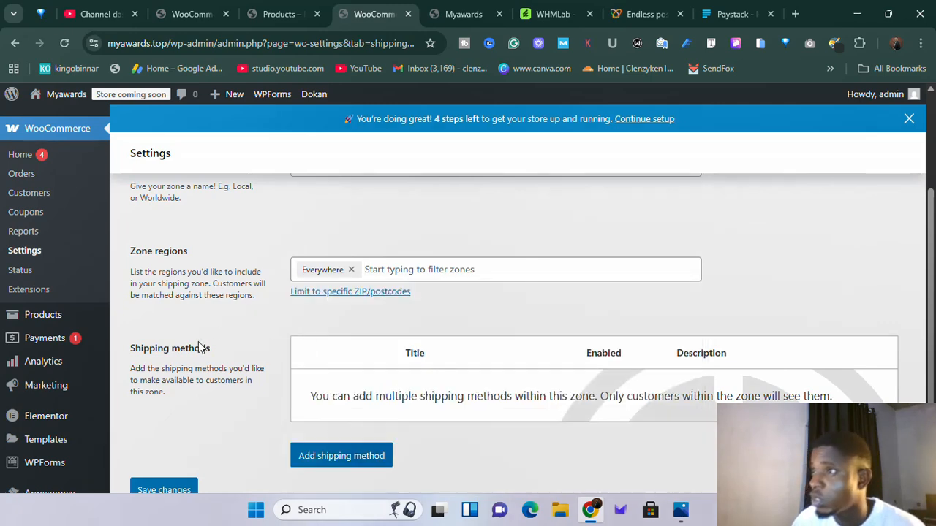
# Create a shipping method for the zone using the Local pickup type and continue to its setup
pyautogui.scroll(-2, 198, 342)
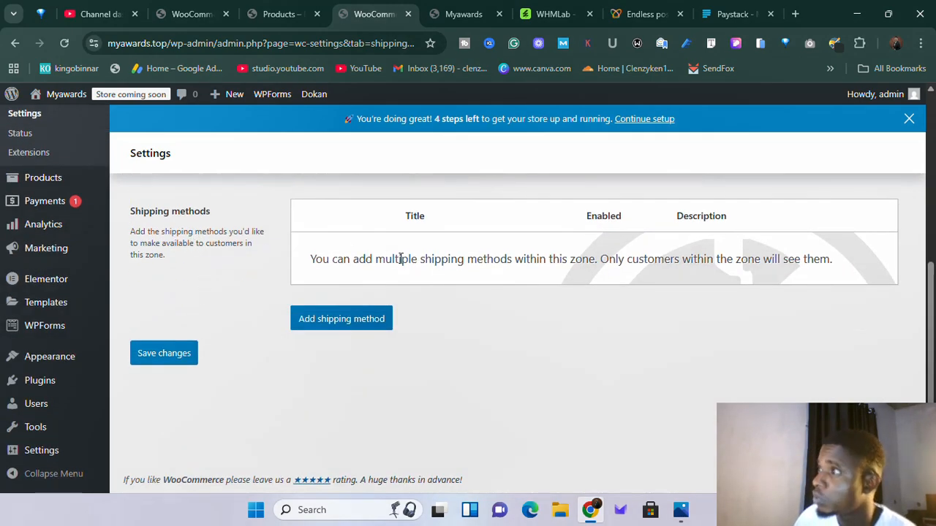
pyautogui.click(319, 326)
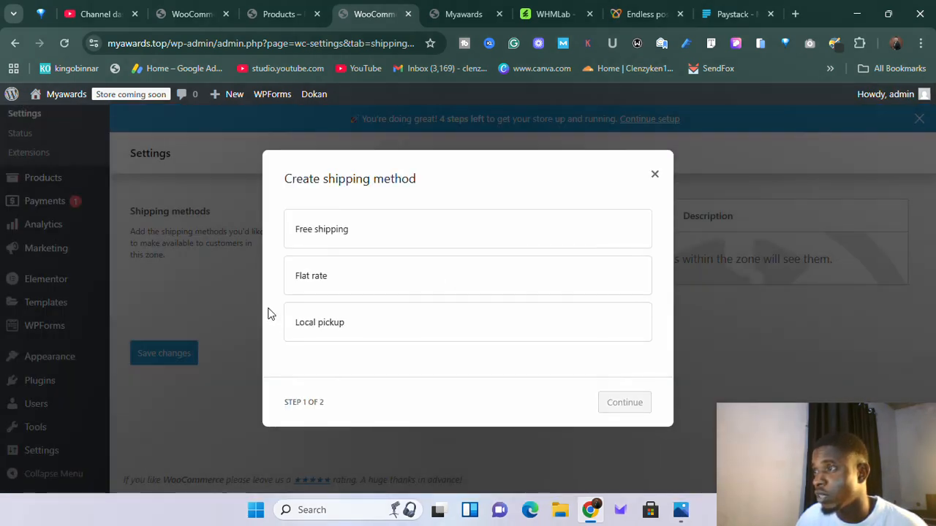
pyautogui.click(358, 235)
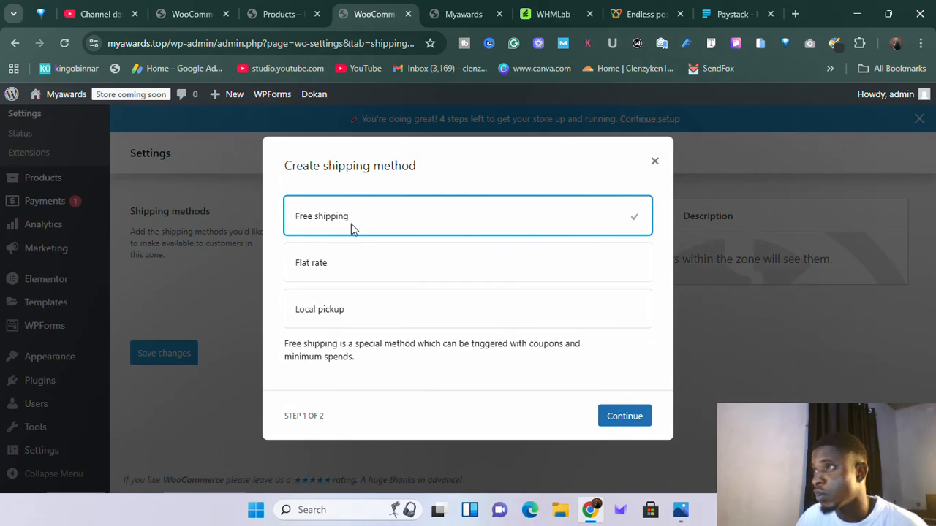
pyautogui.click(360, 270)
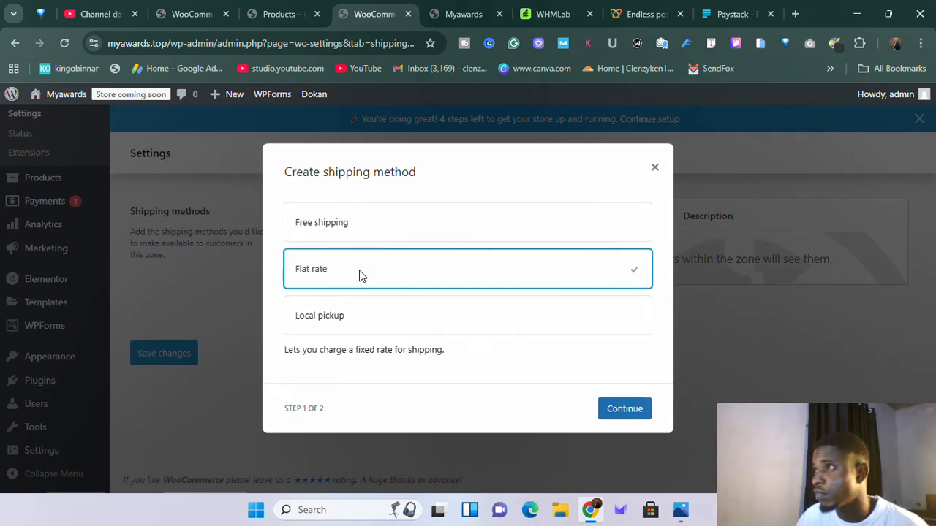
pyautogui.click(386, 327)
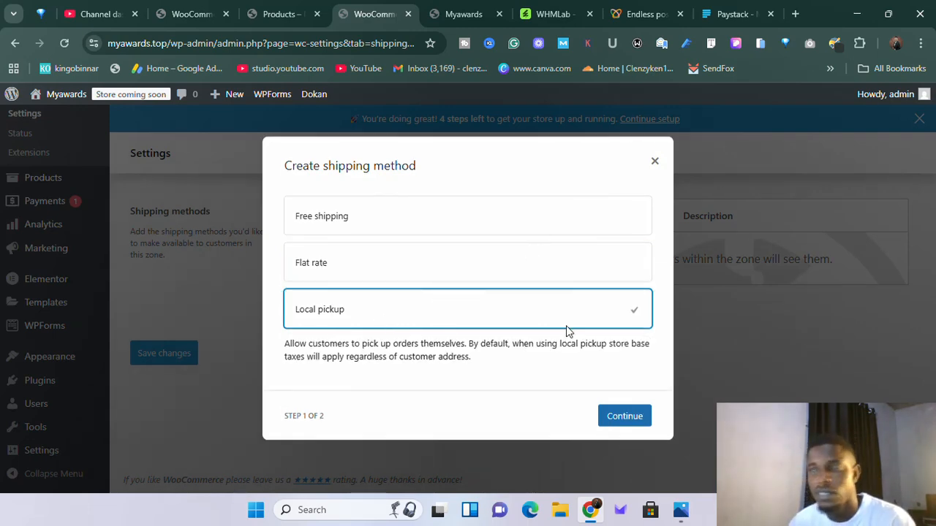
pyautogui.click(626, 416)
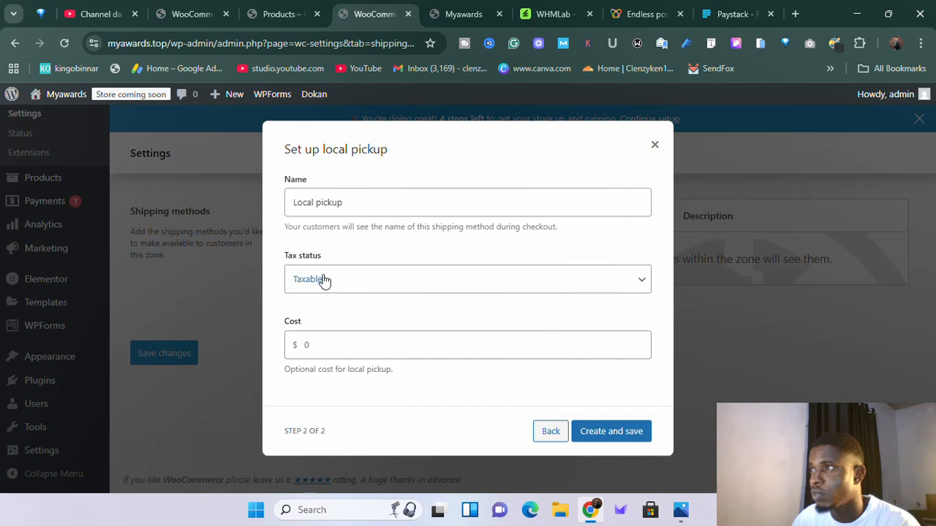
# Set the tax status of the local pickup method to None
pyautogui.click(363, 279)
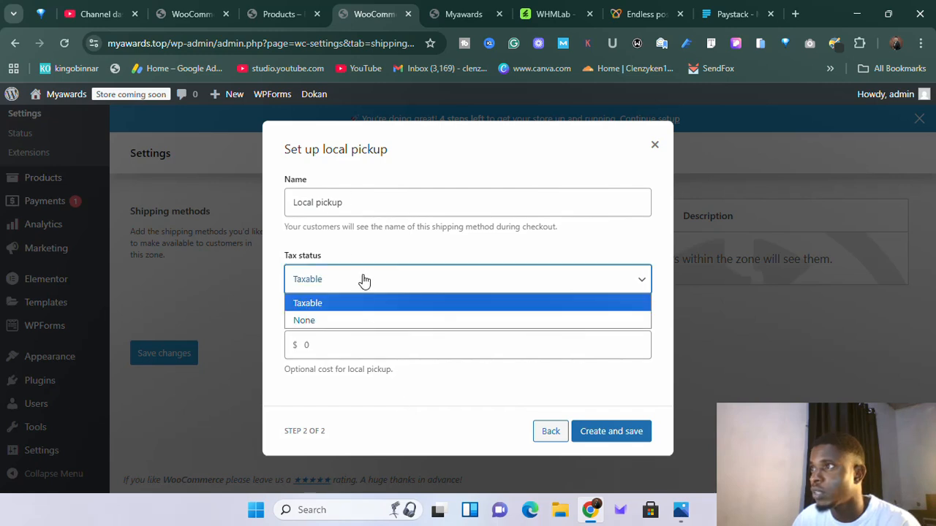
pyautogui.click(363, 281)
pyautogui.click(363, 285)
pyautogui.click(342, 320)
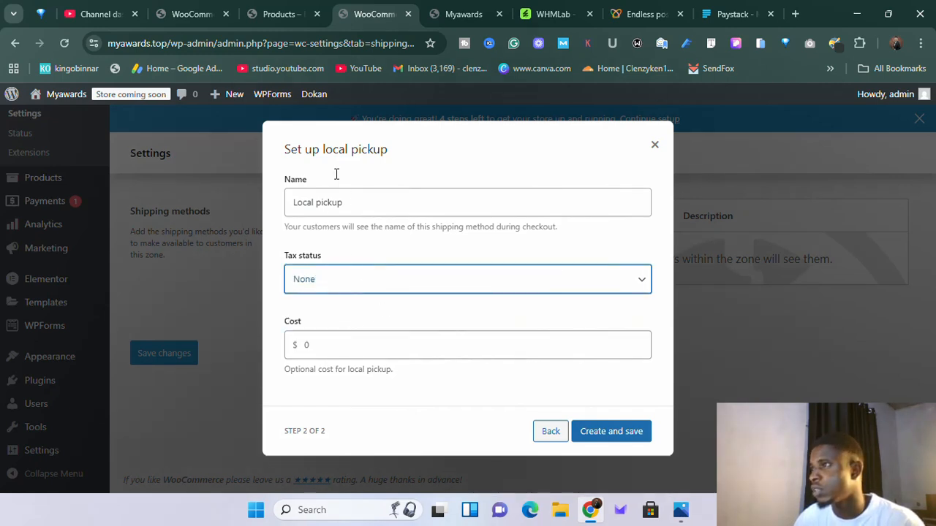
pyautogui.click(351, 288)
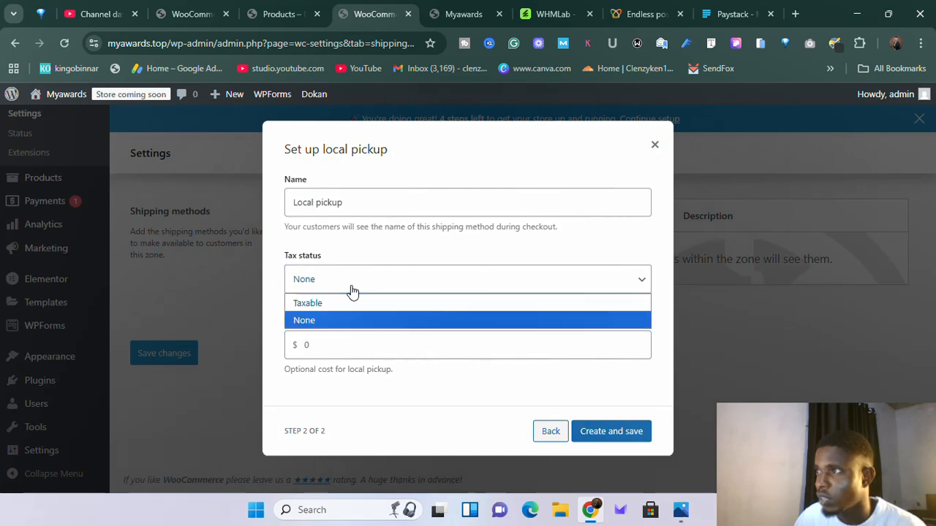
pyautogui.click(339, 322)
# Set the local pickup cost to 10 and check the shipping classes page before returning to the method's setup
pyautogui.click(316, 349)
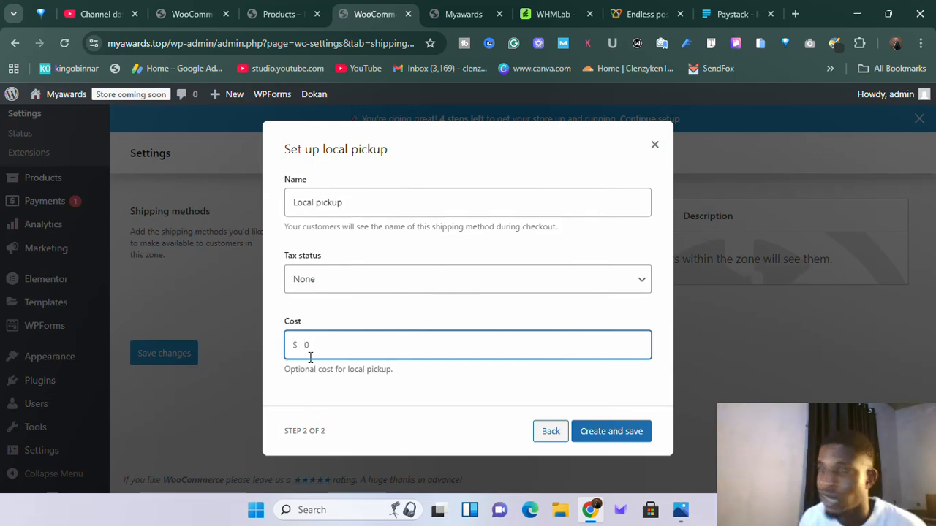
pyautogui.write('1')
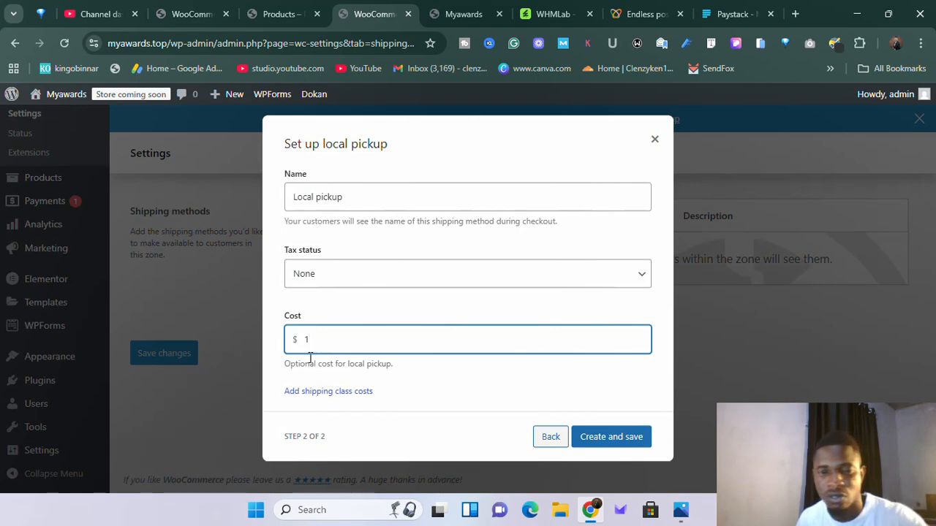
pyautogui.write('0')
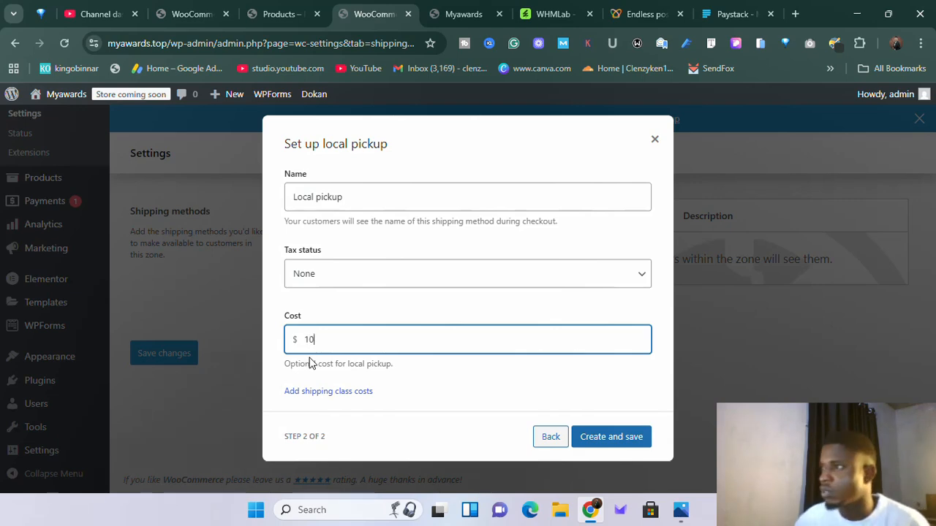
pyautogui.click(320, 394)
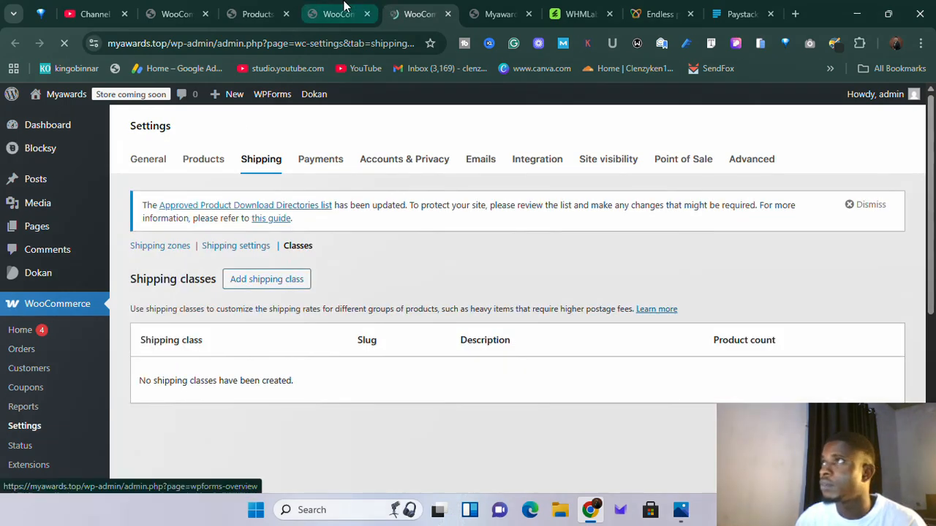
pyautogui.click(336, 13)
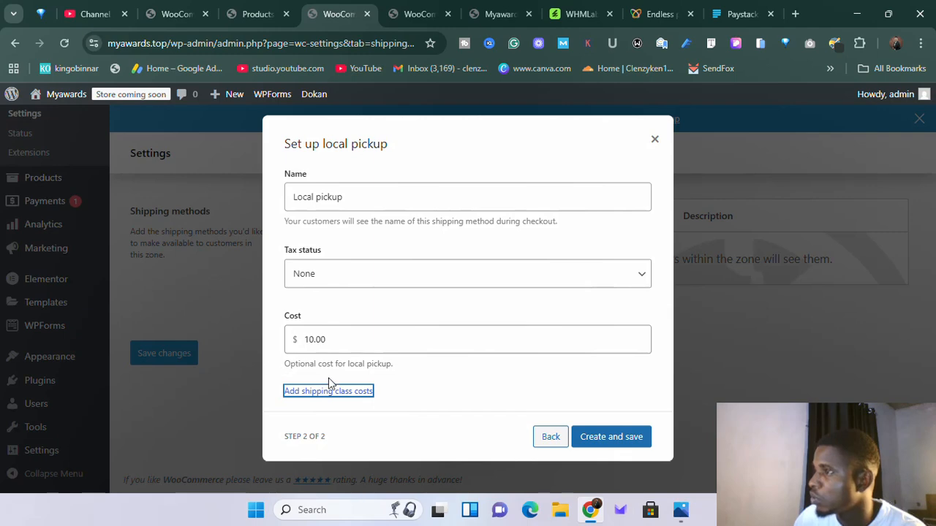
# Create and save the local pickup method, then check it in the zone's shipping methods
pyautogui.click(602, 437)
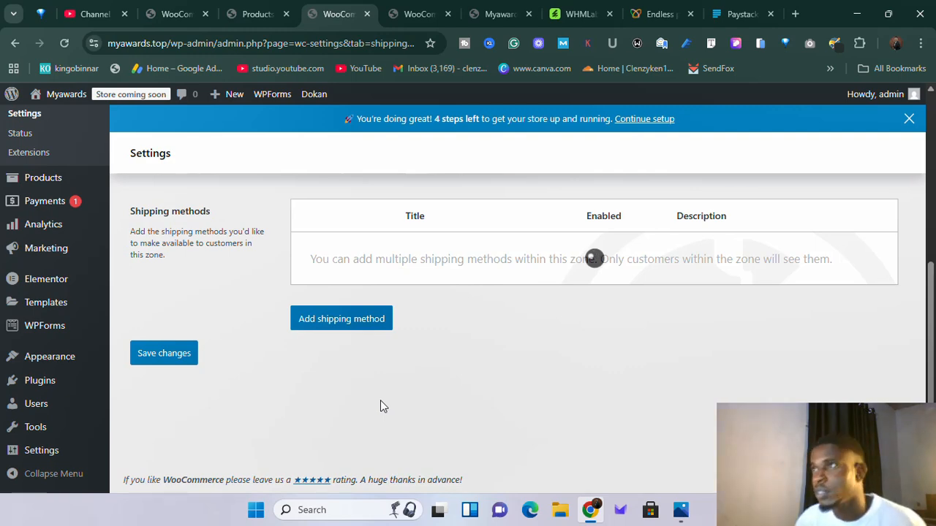
pyautogui.scroll(-5, 372, 392)
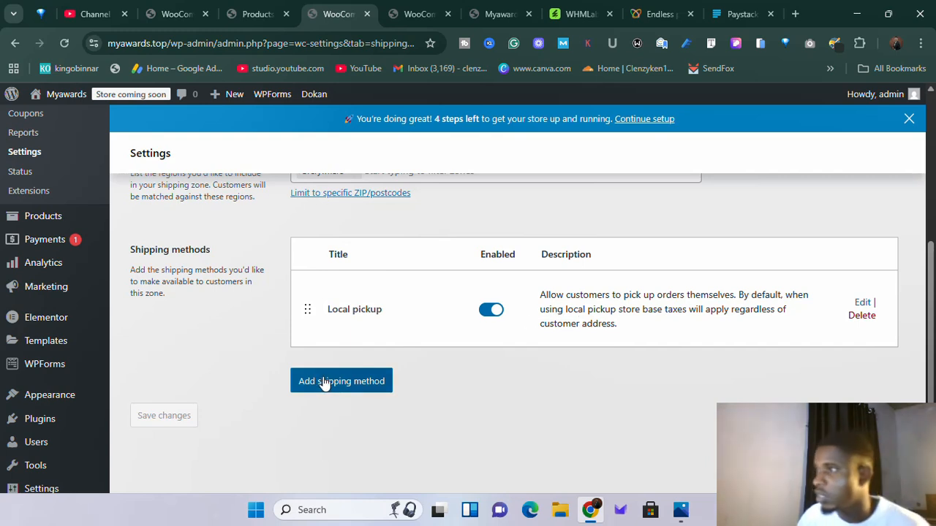
pyautogui.scroll(-1, 249, 348)
pyautogui.scroll(-1, 248, 345)
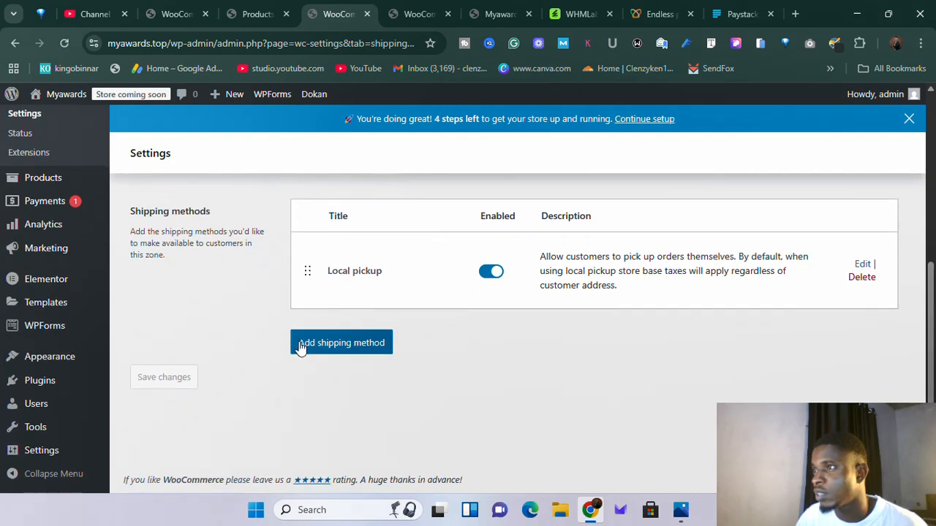
# Add another shipping method to the zone, compare the available types, choose Flat rate and continue to its setup
pyautogui.click(310, 347)
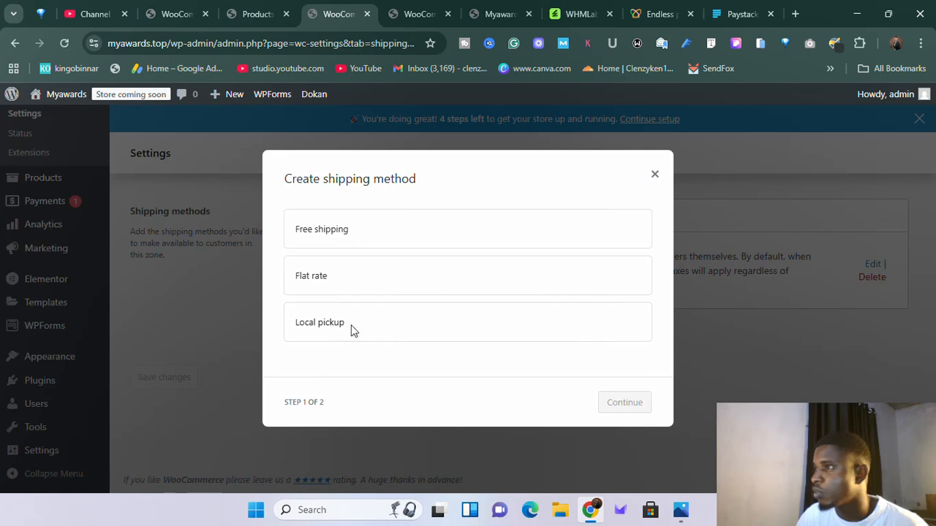
pyautogui.click(374, 328)
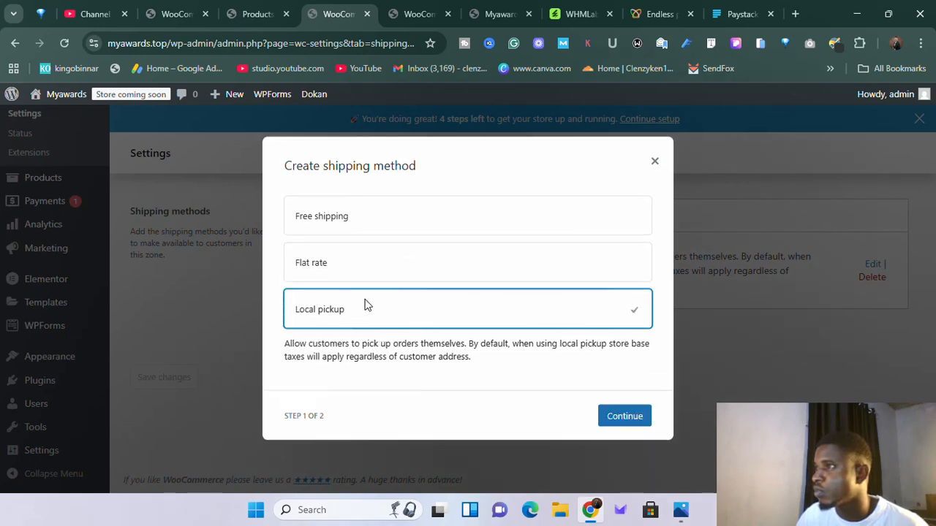
pyautogui.click(373, 272)
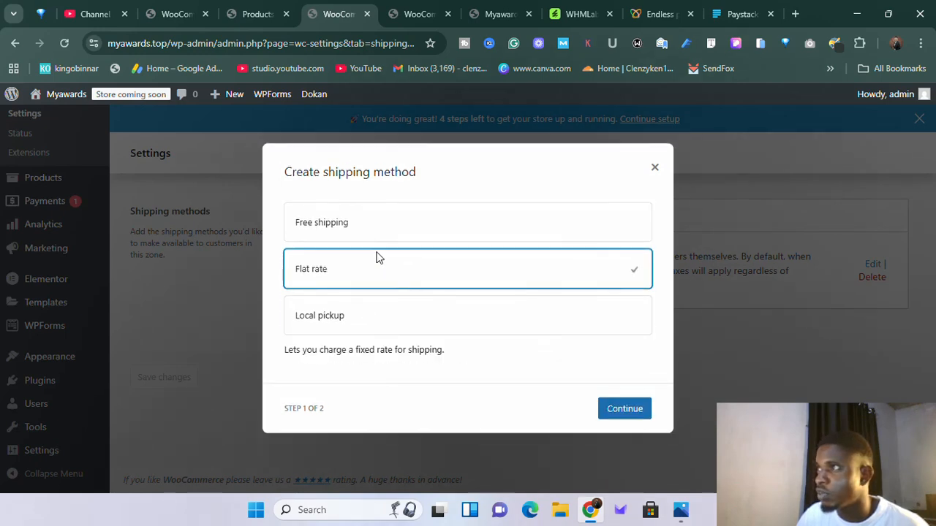
pyautogui.click(357, 224)
pyautogui.click(360, 260)
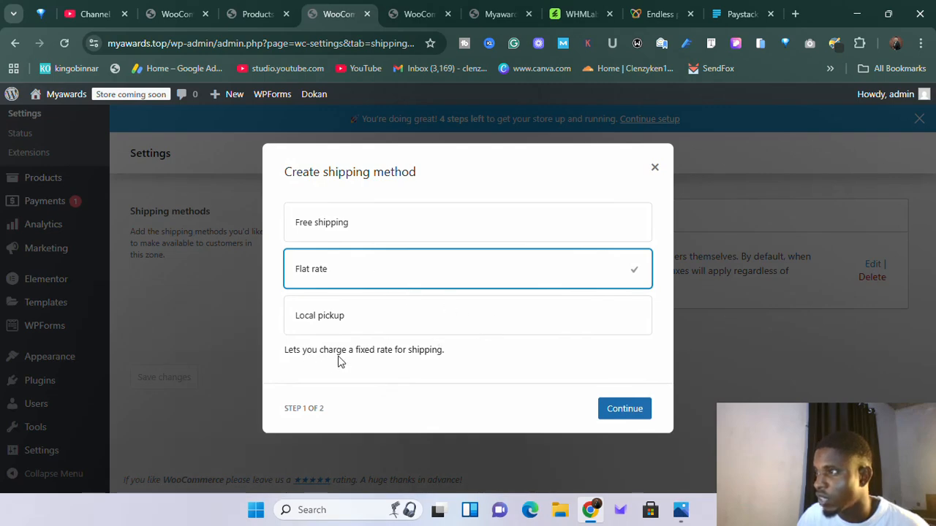
pyautogui.click(625, 409)
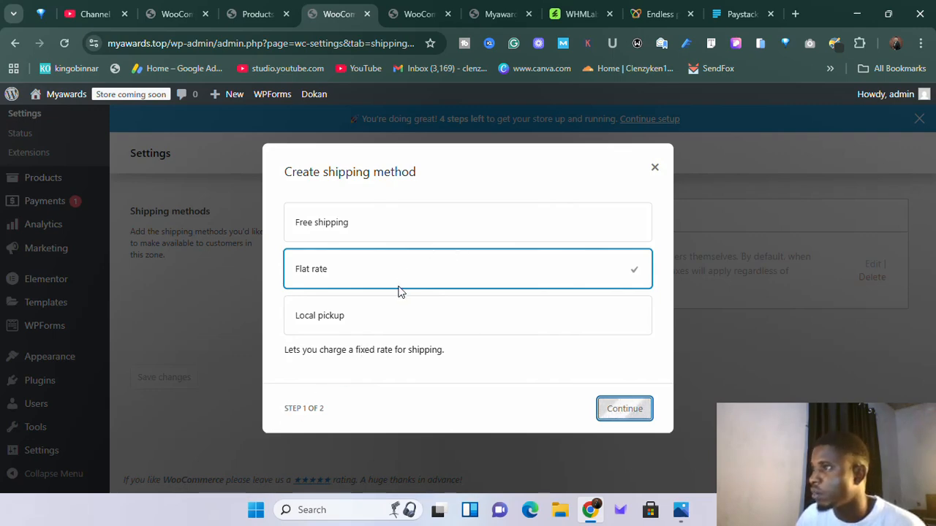
# Set the flat rate's tax status to None and its cost to 5, and save the method
pyautogui.click(325, 288)
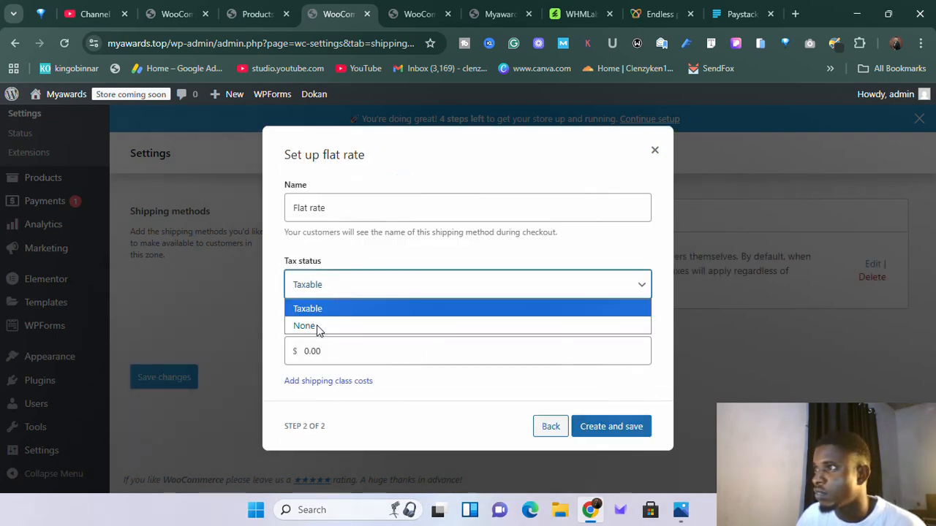
pyautogui.click(316, 330)
pyautogui.click(313, 357)
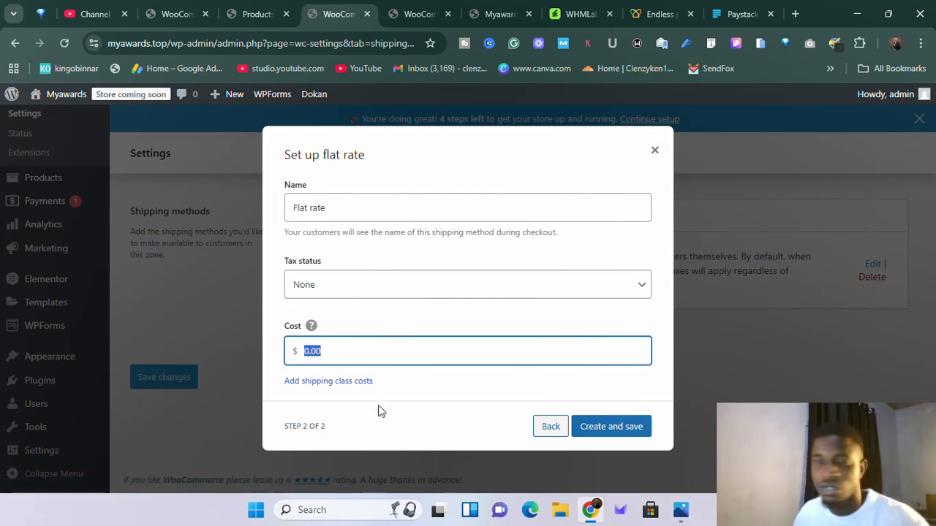
pyautogui.write('5')
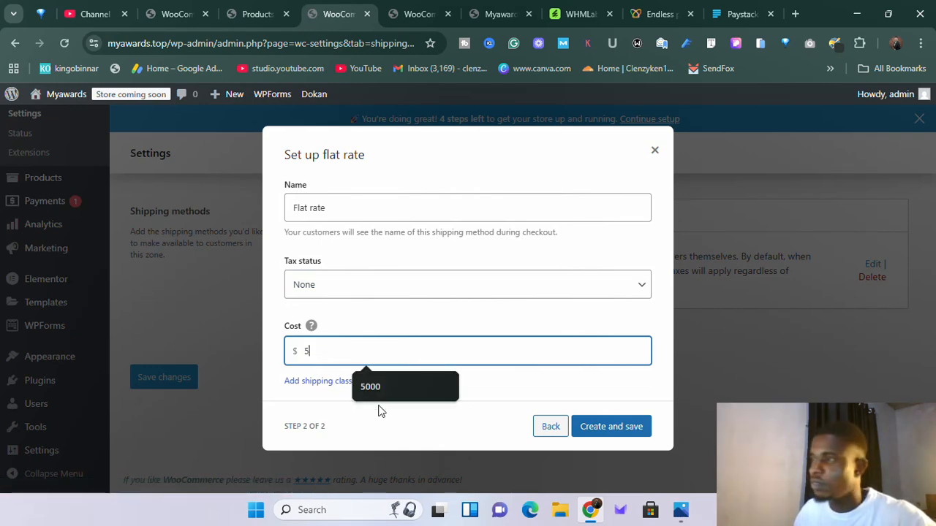
pyautogui.click(391, 418)
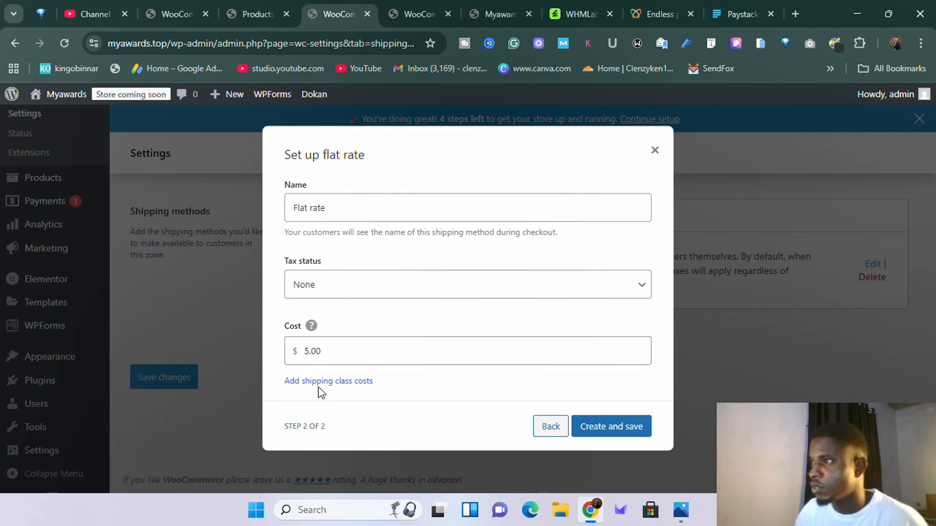
pyautogui.click(593, 428)
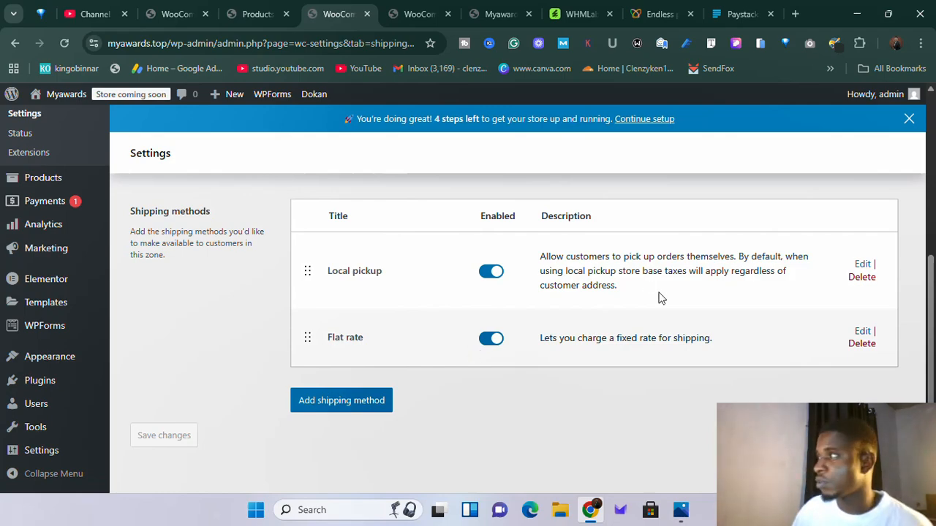
# Review the zone's name, regions and list of shipping methods
pyautogui.scroll(5, 497, 341)
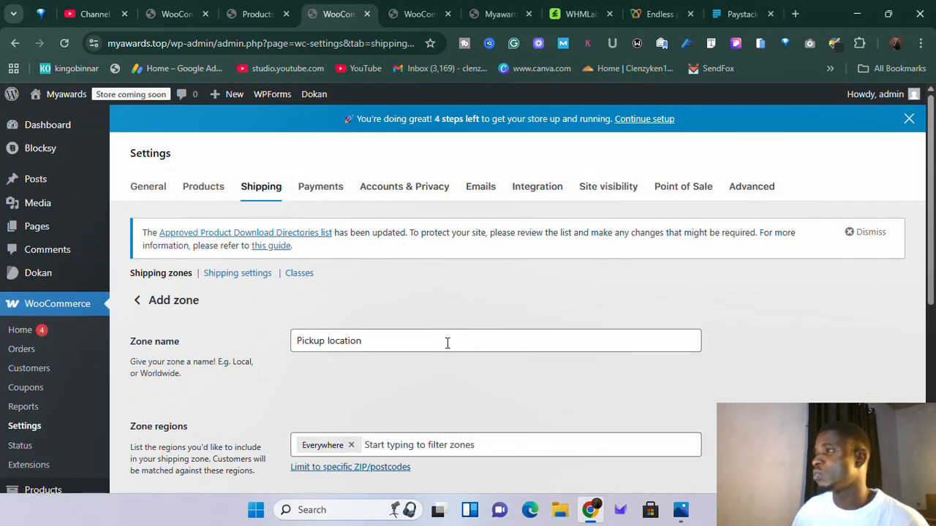
pyautogui.scroll(-5, 439, 344)
pyautogui.scroll(2, 283, 378)
pyautogui.scroll(2, 282, 379)
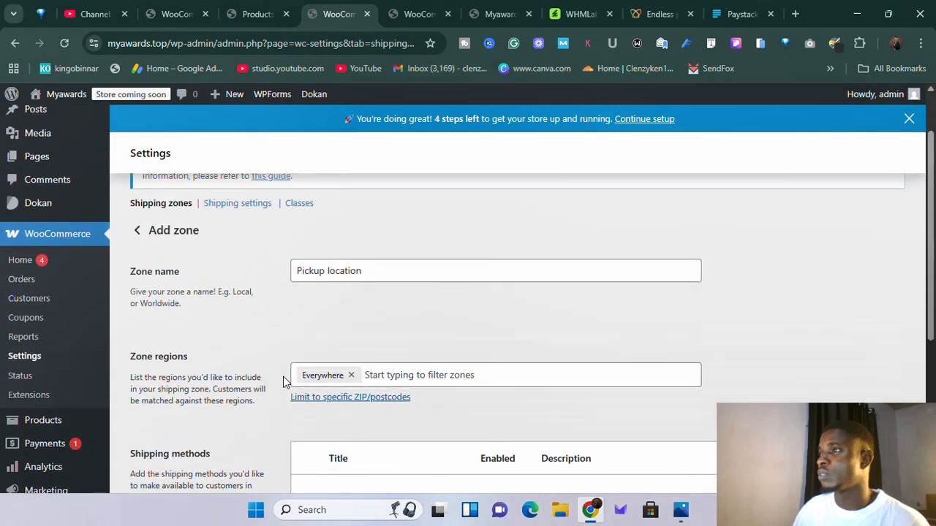
pyautogui.scroll(-2, 330, 345)
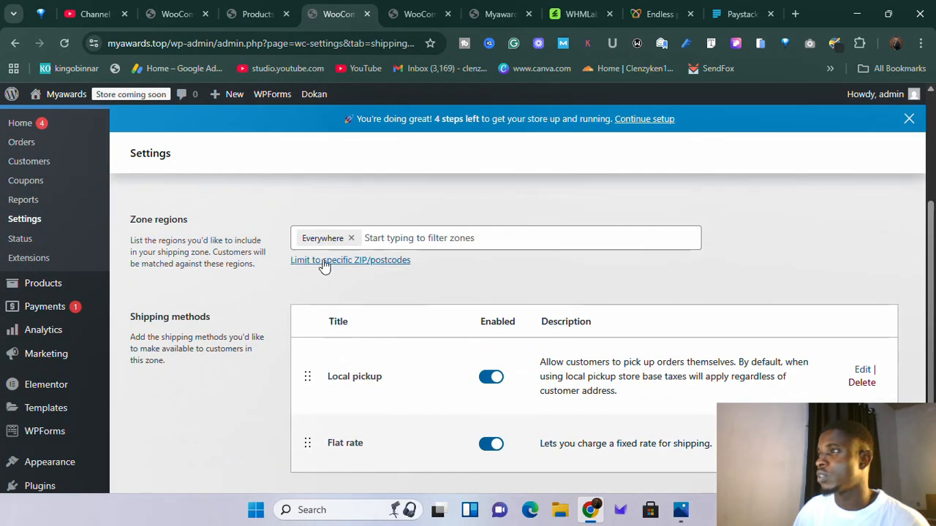
pyautogui.scroll(-2, 438, 285)
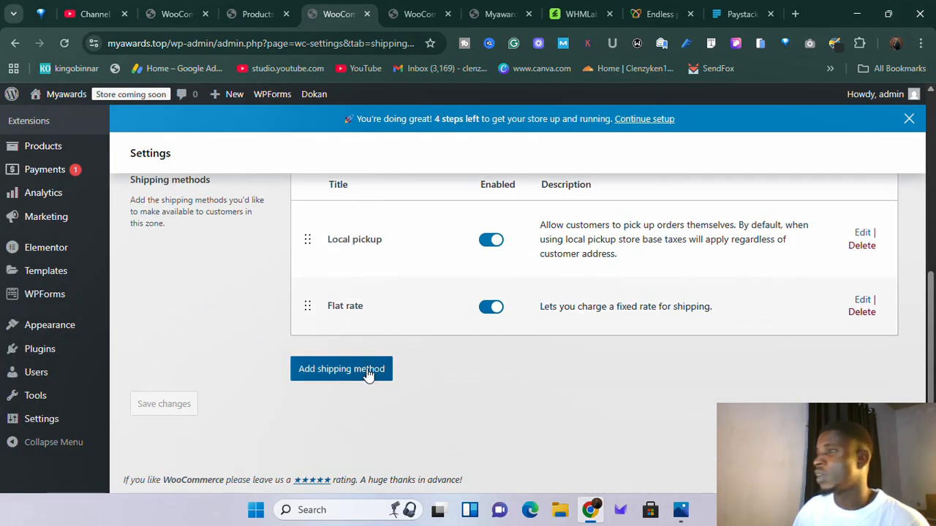
pyautogui.scroll(2, 195, 302)
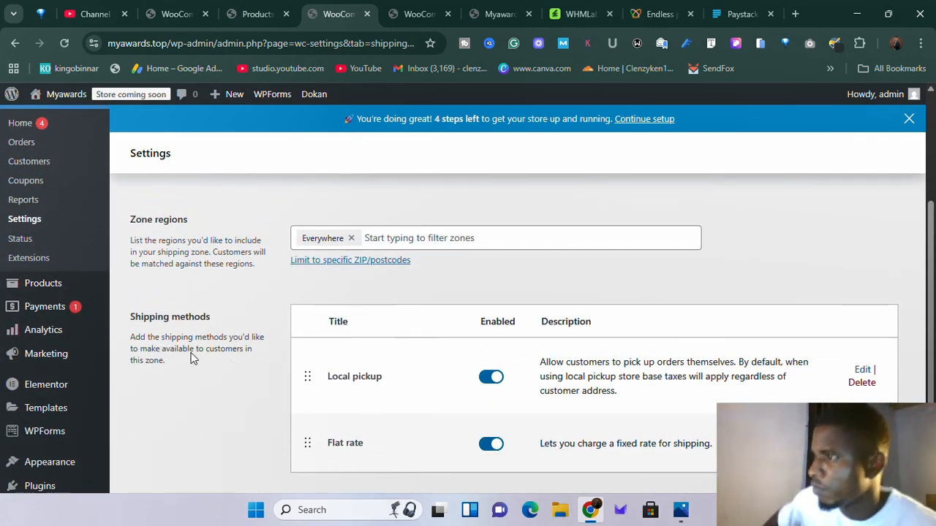
pyautogui.scroll(3, 212, 365)
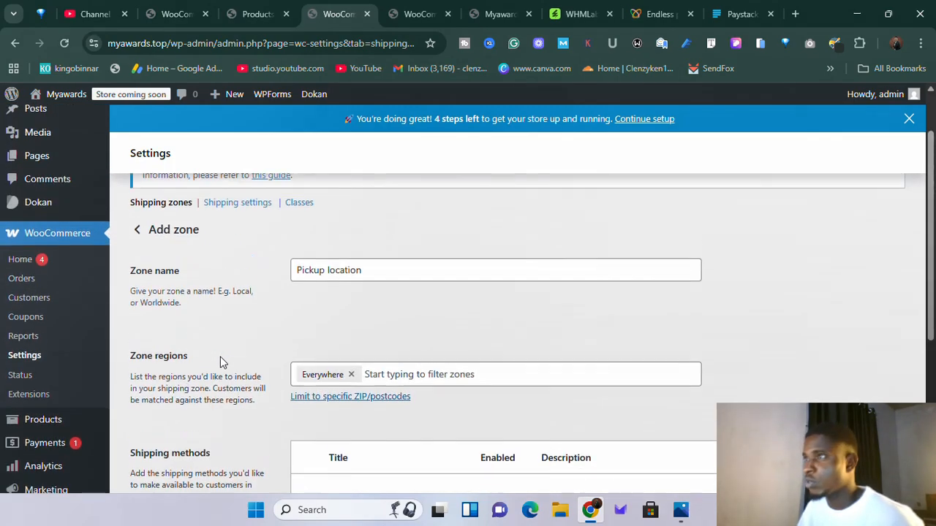
pyautogui.scroll(-3, 278, 377)
pyautogui.scroll(-2, 287, 375)
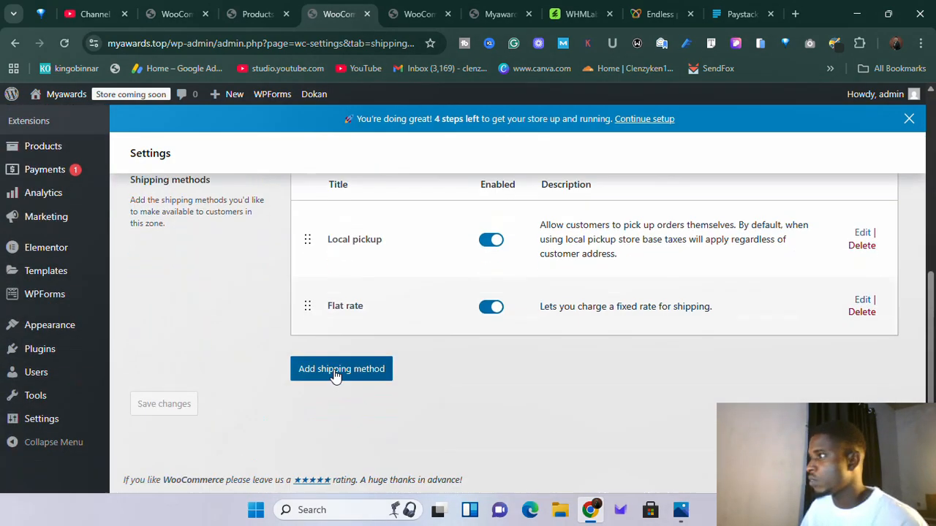
pyautogui.scroll(5, 175, 365)
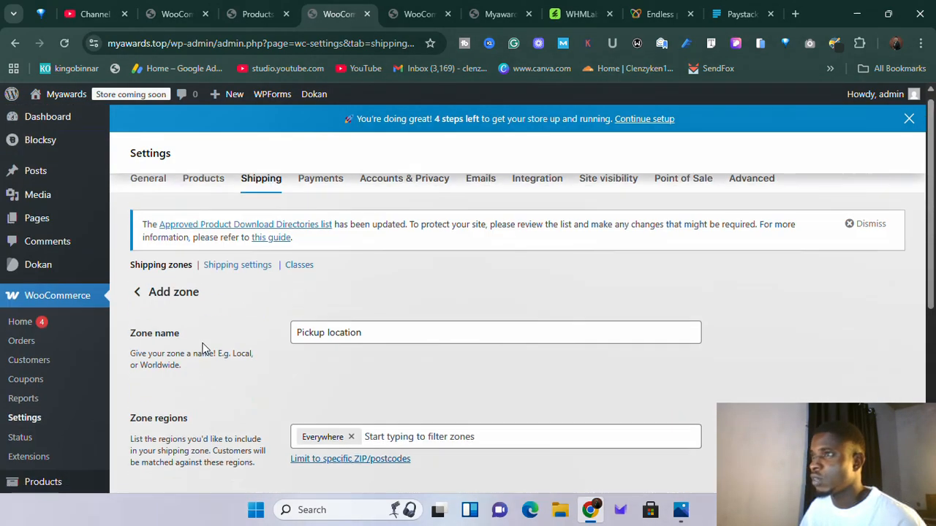
# Enable debug mode in the general shipping settings and save the changes
pyautogui.click(234, 272)
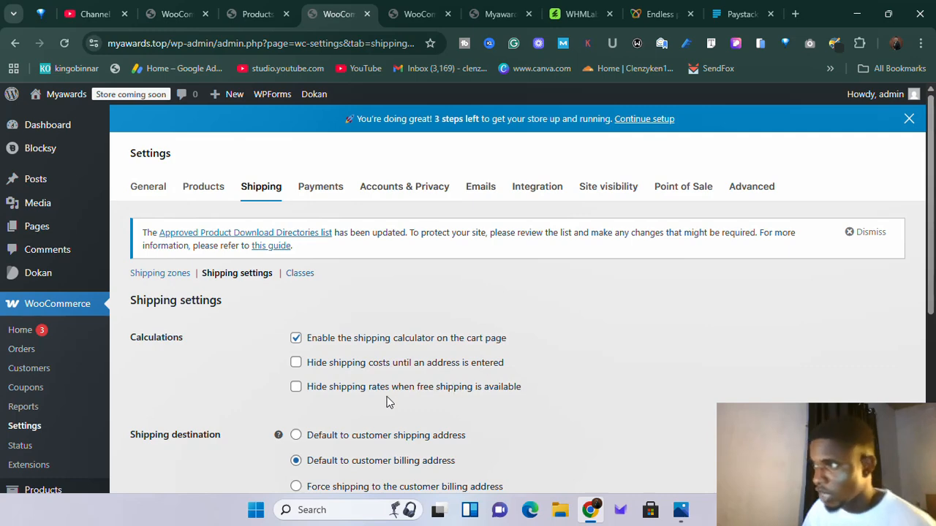
pyautogui.scroll(-2, 369, 397)
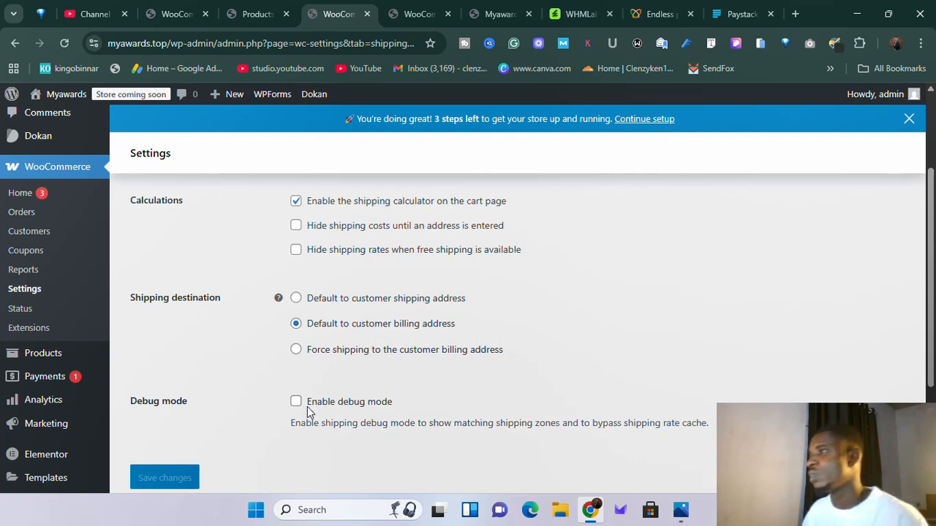
pyautogui.scroll(-2, 307, 412)
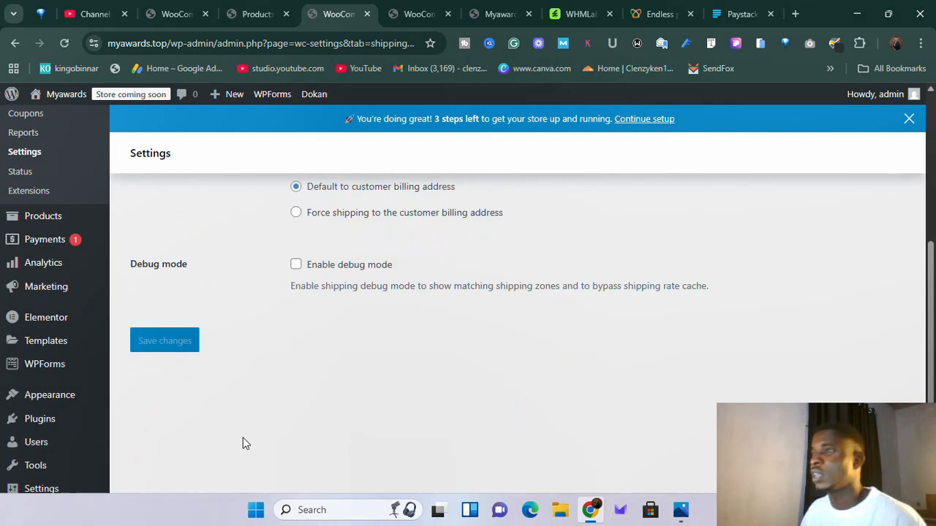
pyautogui.click(296, 265)
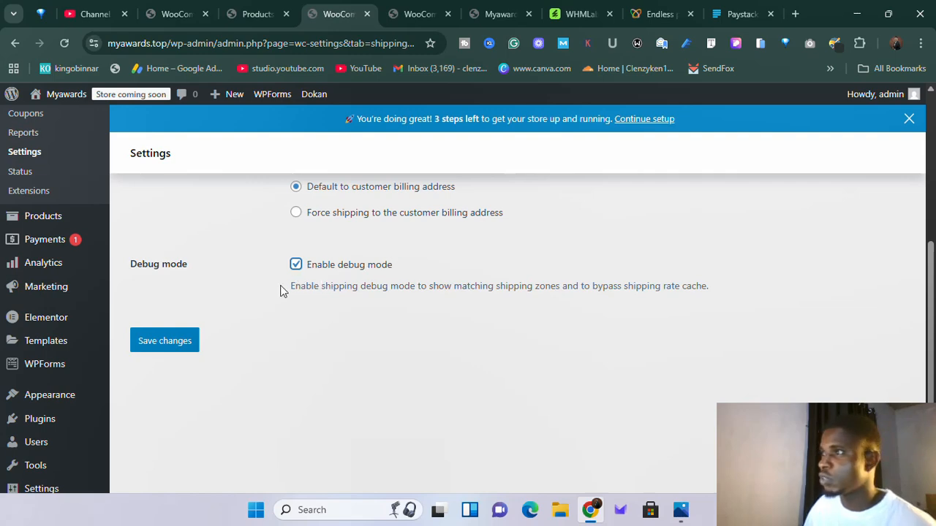
pyautogui.scroll(4, 446, 345)
pyautogui.scroll(-3, 350, 356)
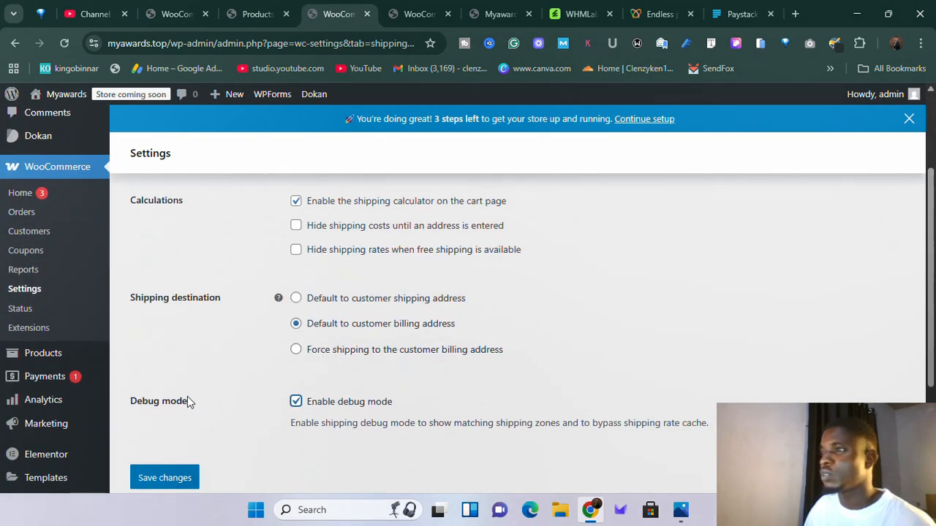
pyautogui.click(165, 477)
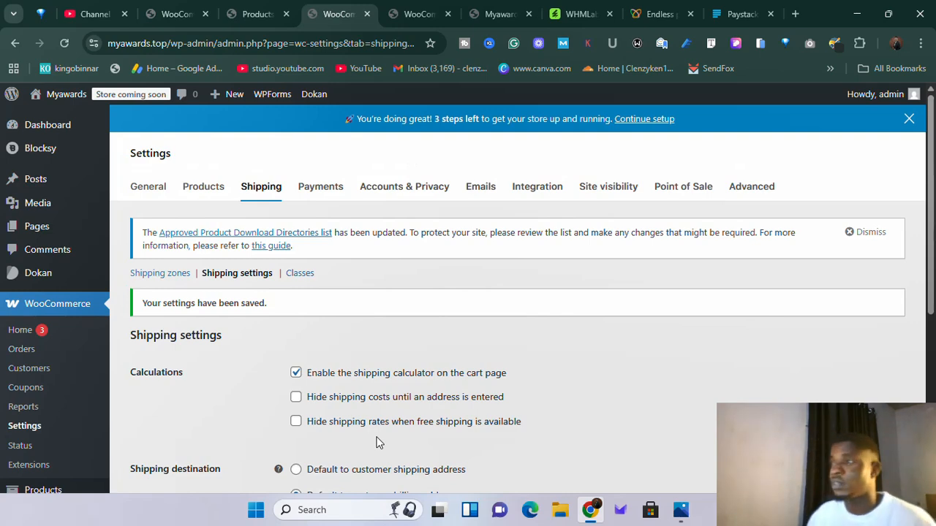
# Return to the shipping zones list and review the zones, their methods and the recommended shipping solutions
pyautogui.scroll(-4, 376, 420)
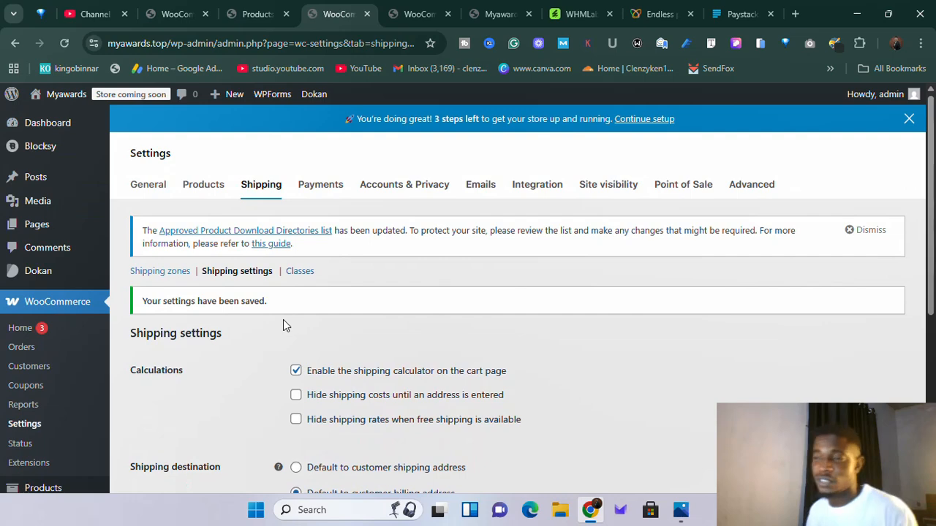
pyautogui.scroll(-5, 361, 364)
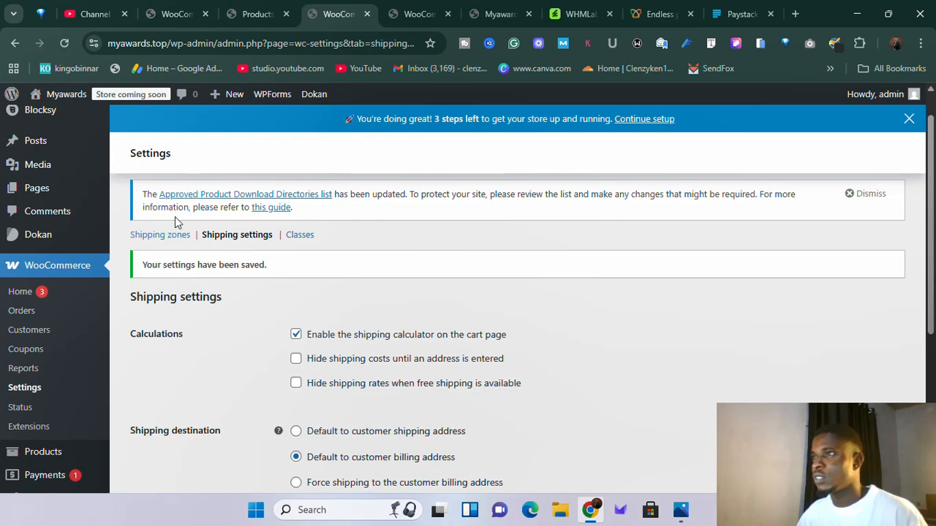
pyautogui.click(165, 244)
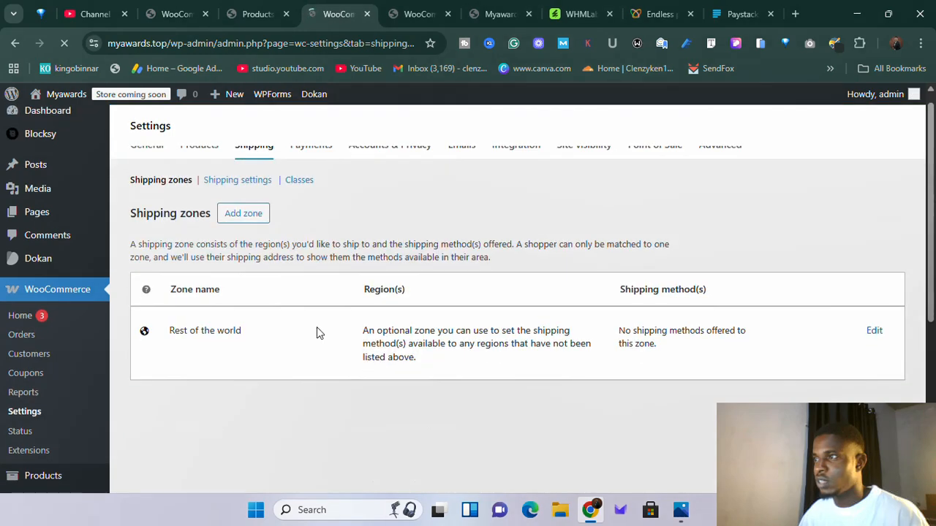
pyautogui.scroll(-2, 471, 401)
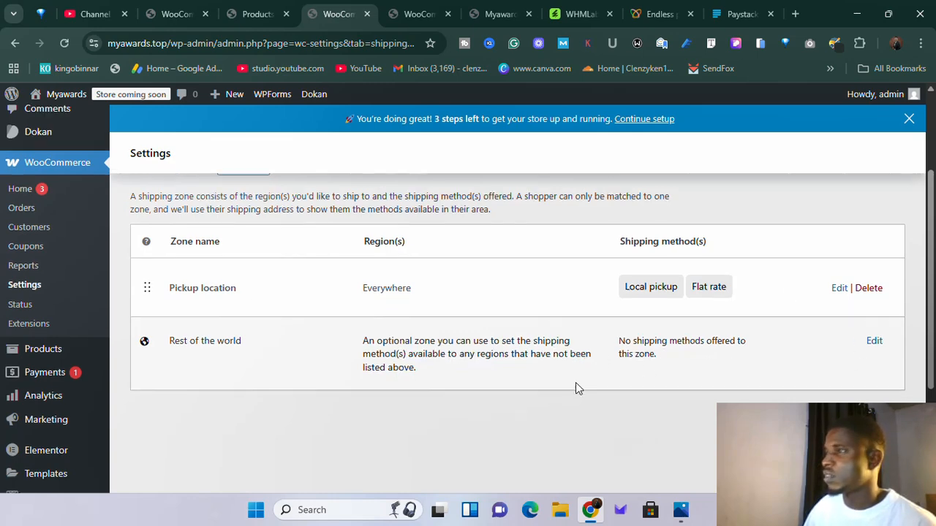
pyautogui.scroll(3, 575, 382)
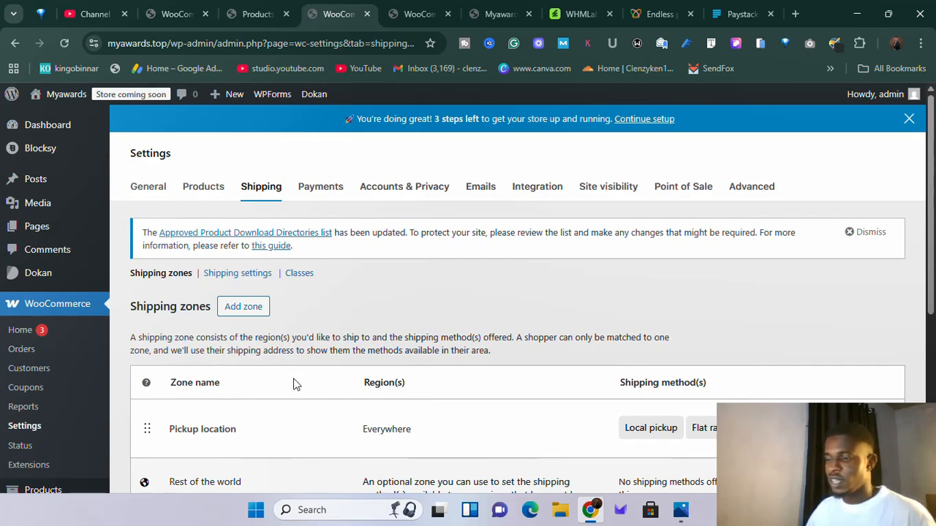
pyautogui.scroll(-4, 354, 333)
pyautogui.scroll(2, 344, 334)
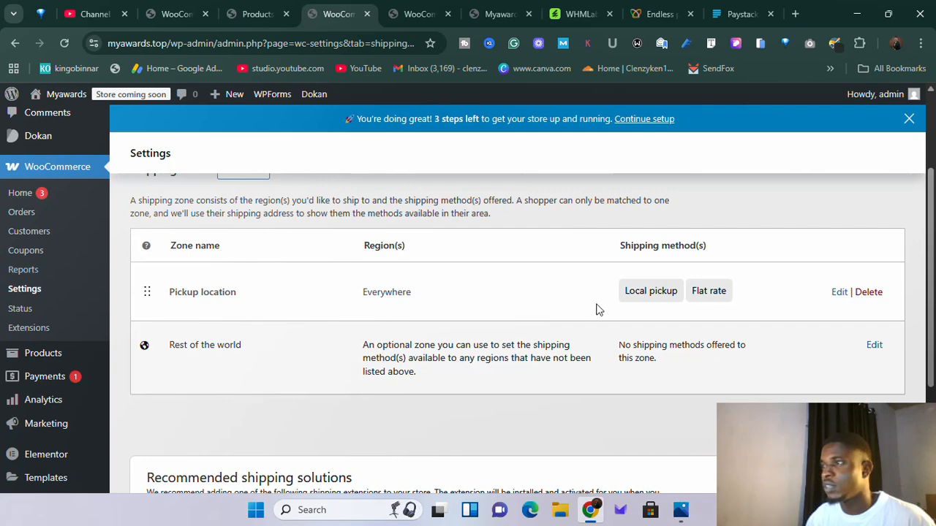
pyautogui.scroll(2, 468, 347)
pyautogui.scroll(-4, 451, 354)
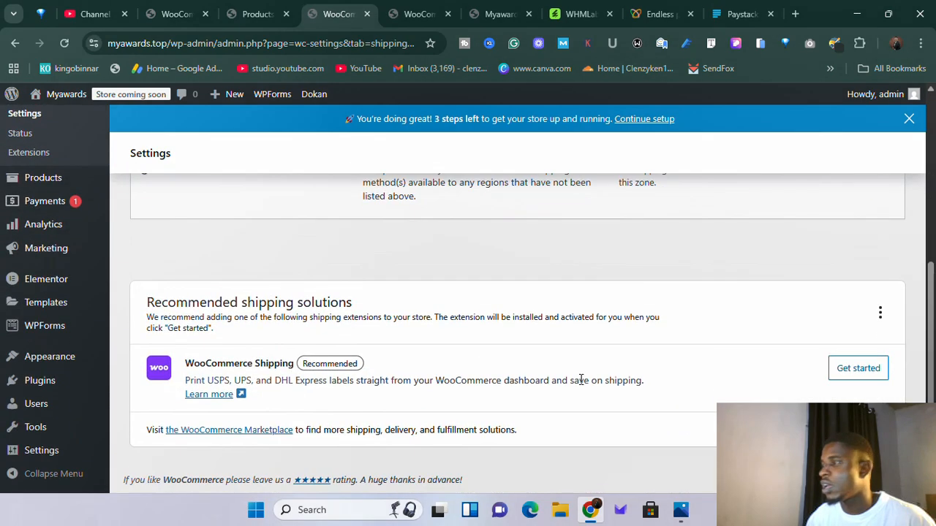
pyautogui.click(764, 510)
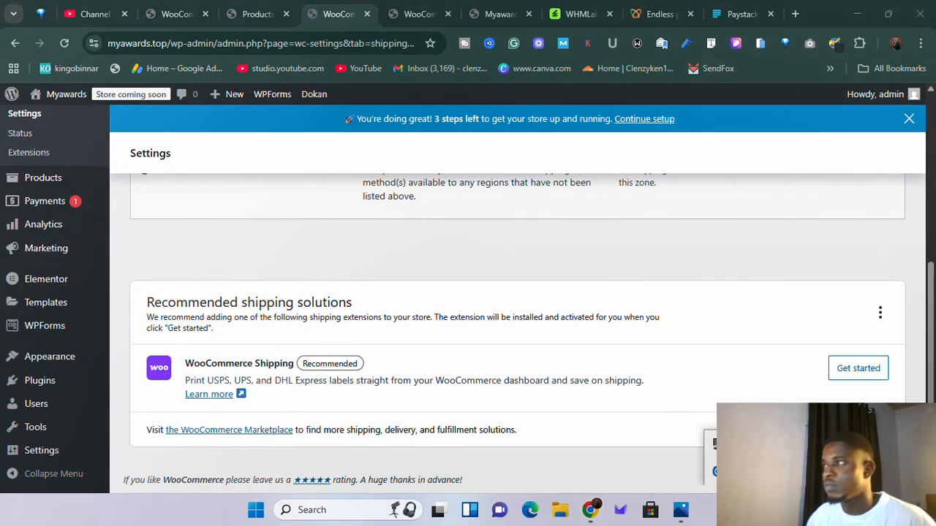
pyautogui.click(731, 443)
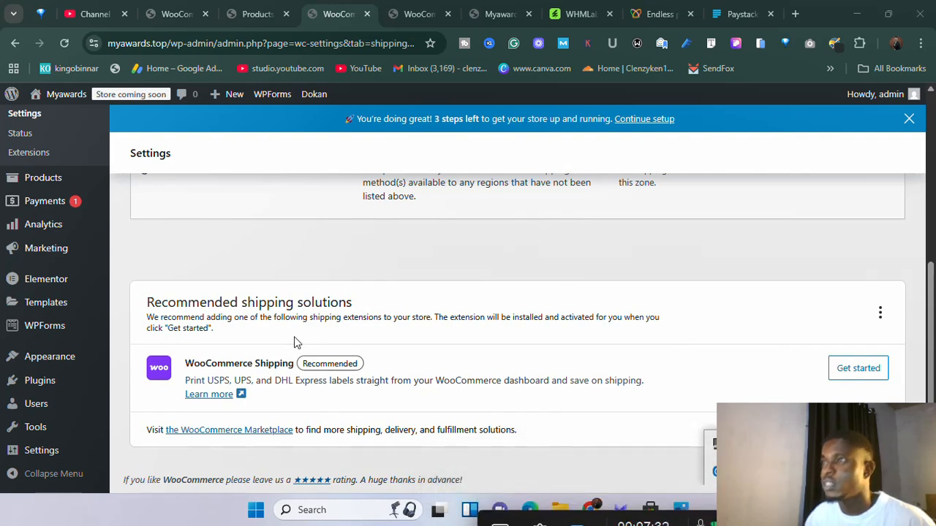
pyautogui.scroll(5, 249, 358)
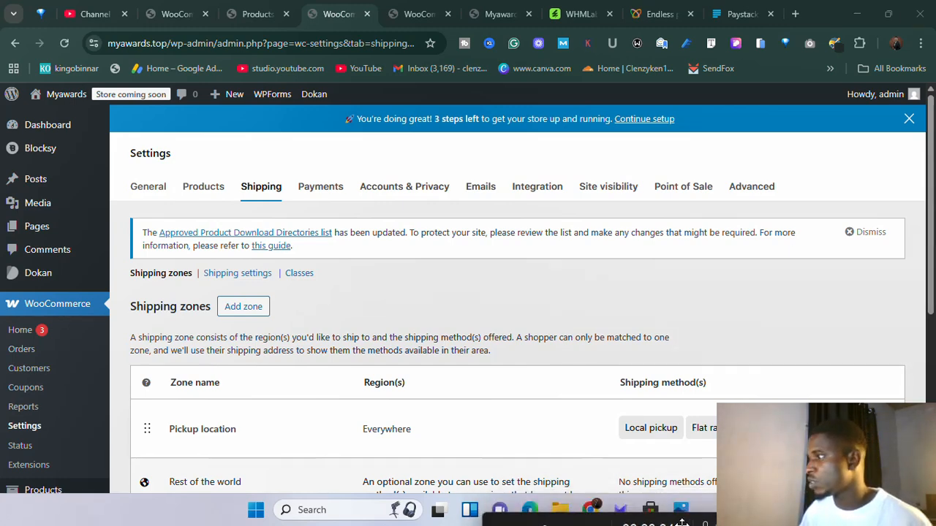
pyautogui.scroll(-5, 256, 417)
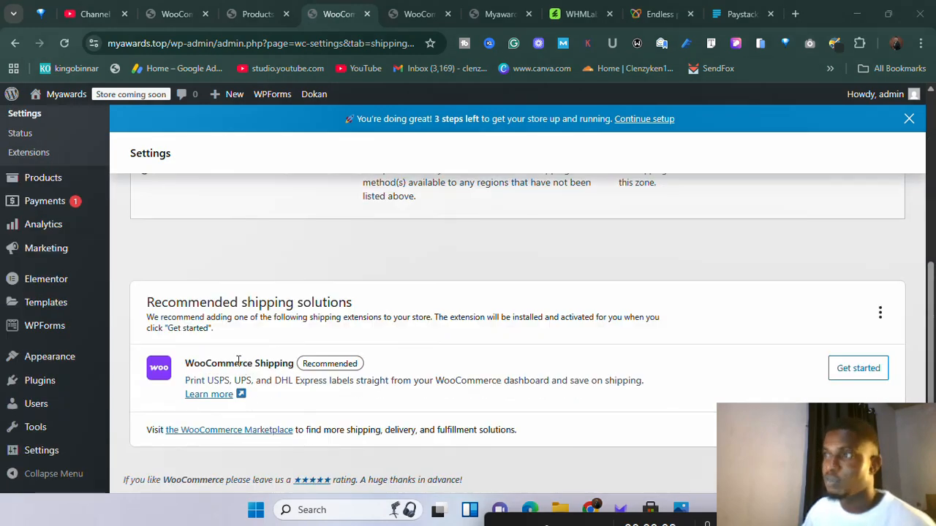
pyautogui.scroll(4, 206, 337)
pyautogui.scroll(-2, 205, 339)
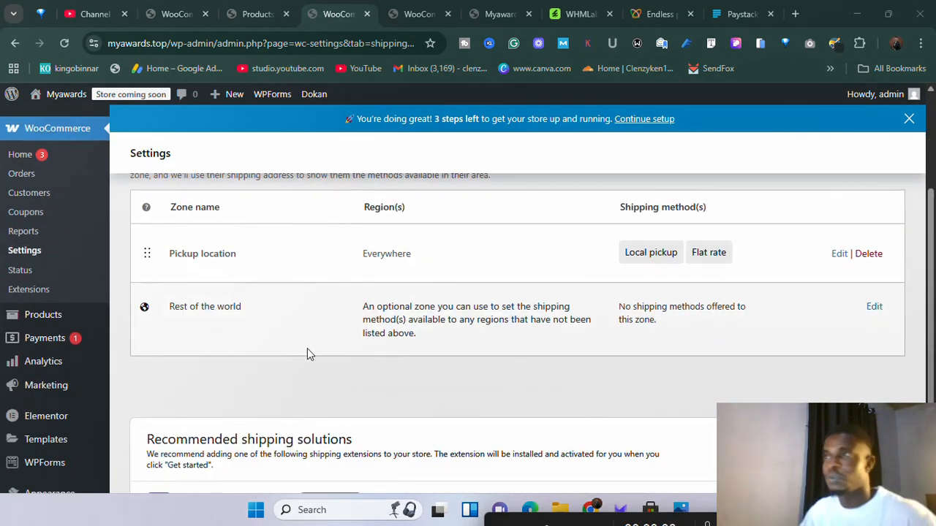